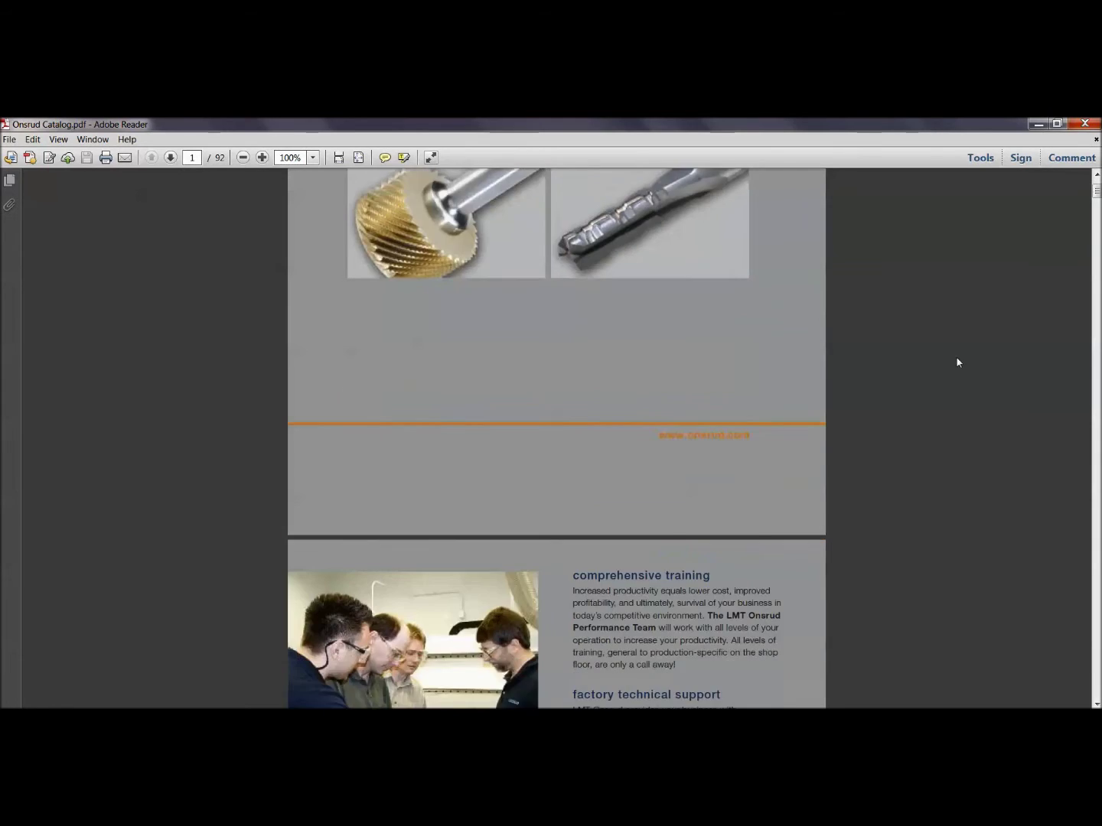
pyautogui.scroll(-8, 910, 417)
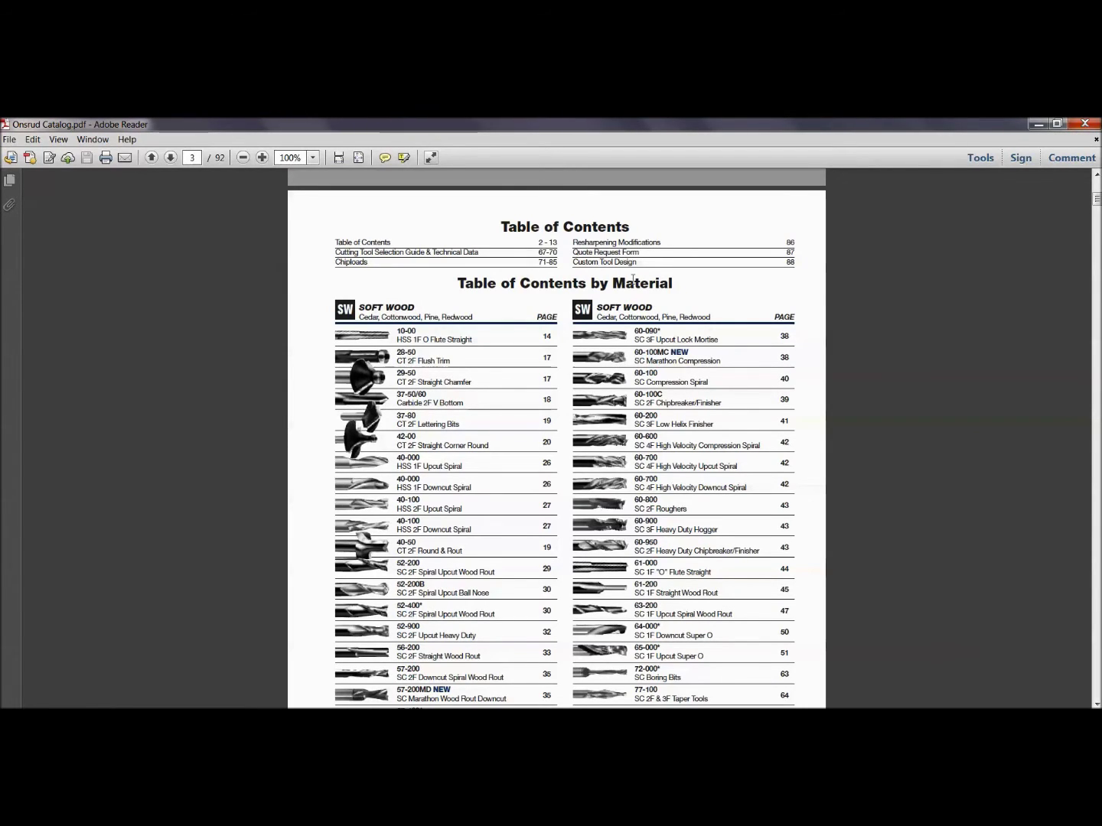
# Step: Jump to catalog page 41 to view the compression spiral bit table
pyautogui.click(194, 157)
pyautogui.write('41')
pyautogui.press('Return')
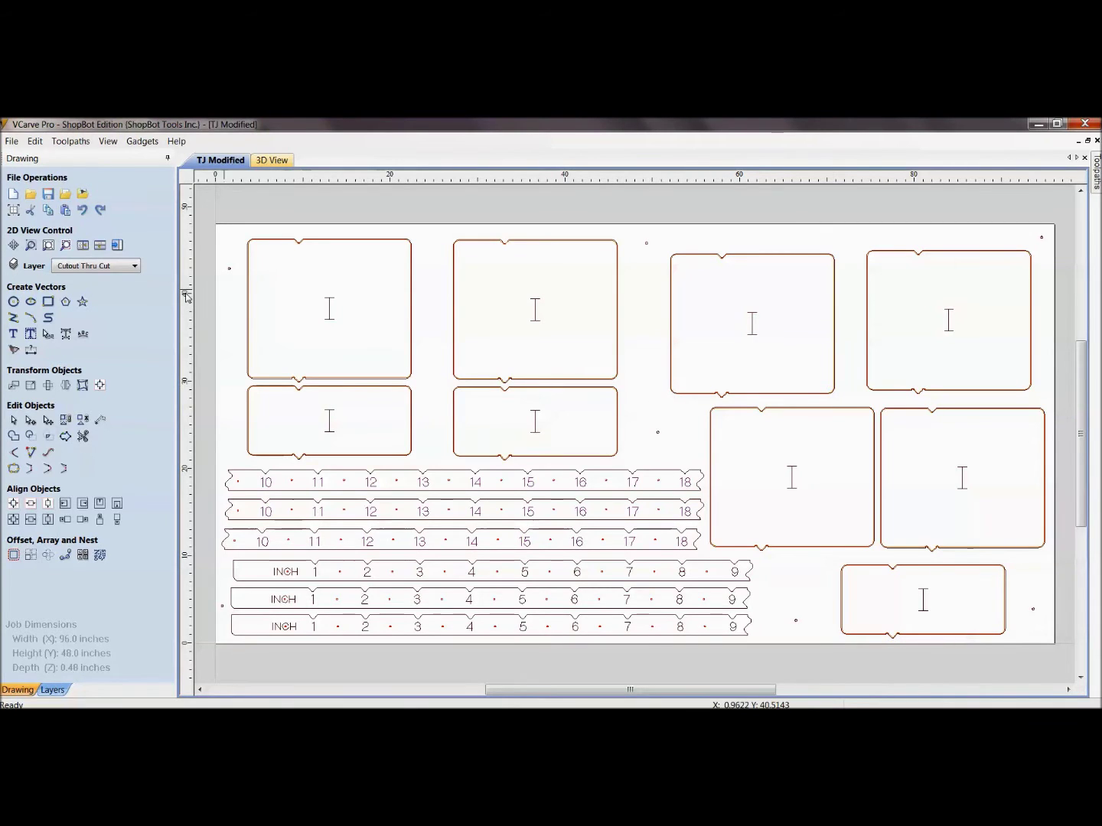
# Step: Open the Tool Database, collapse SB Desktop Starter Set, expand TJ Made and start a new tool
pyautogui.click(70, 142)
pyautogui.click(89, 171)
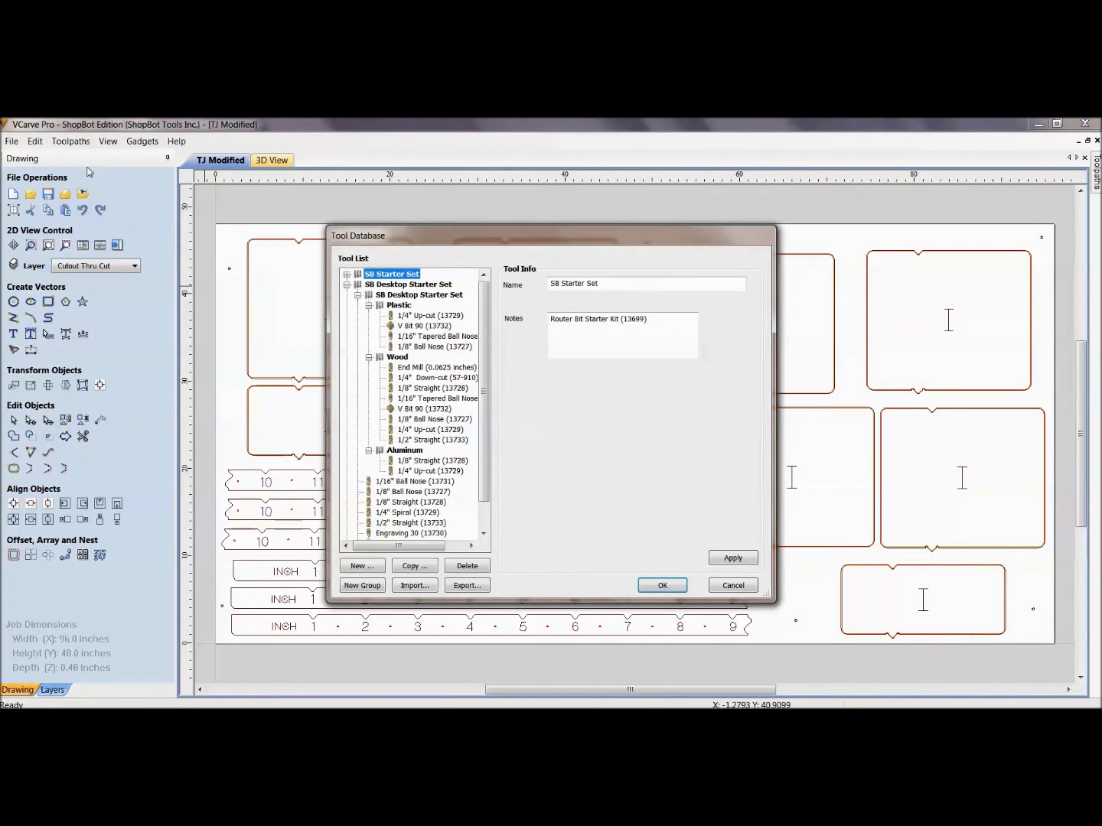
pyautogui.click(348, 285)
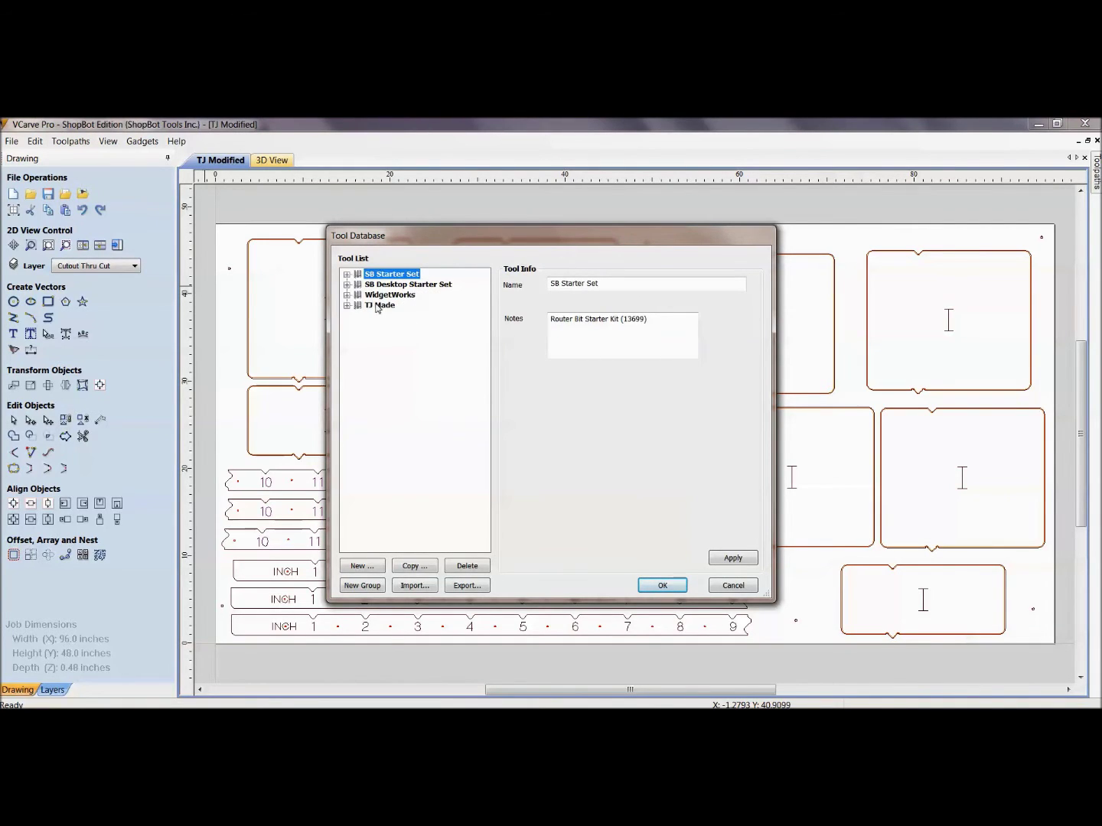
pyautogui.click(379, 306)
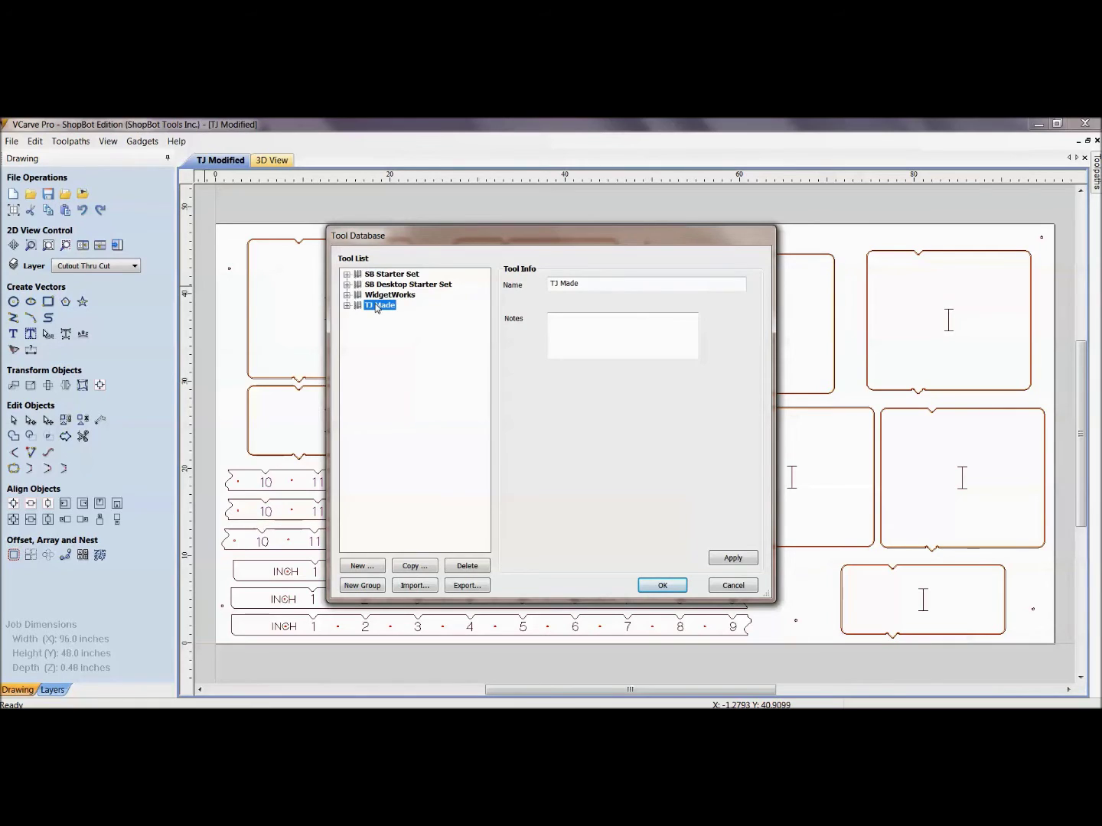
pyautogui.click(346, 305)
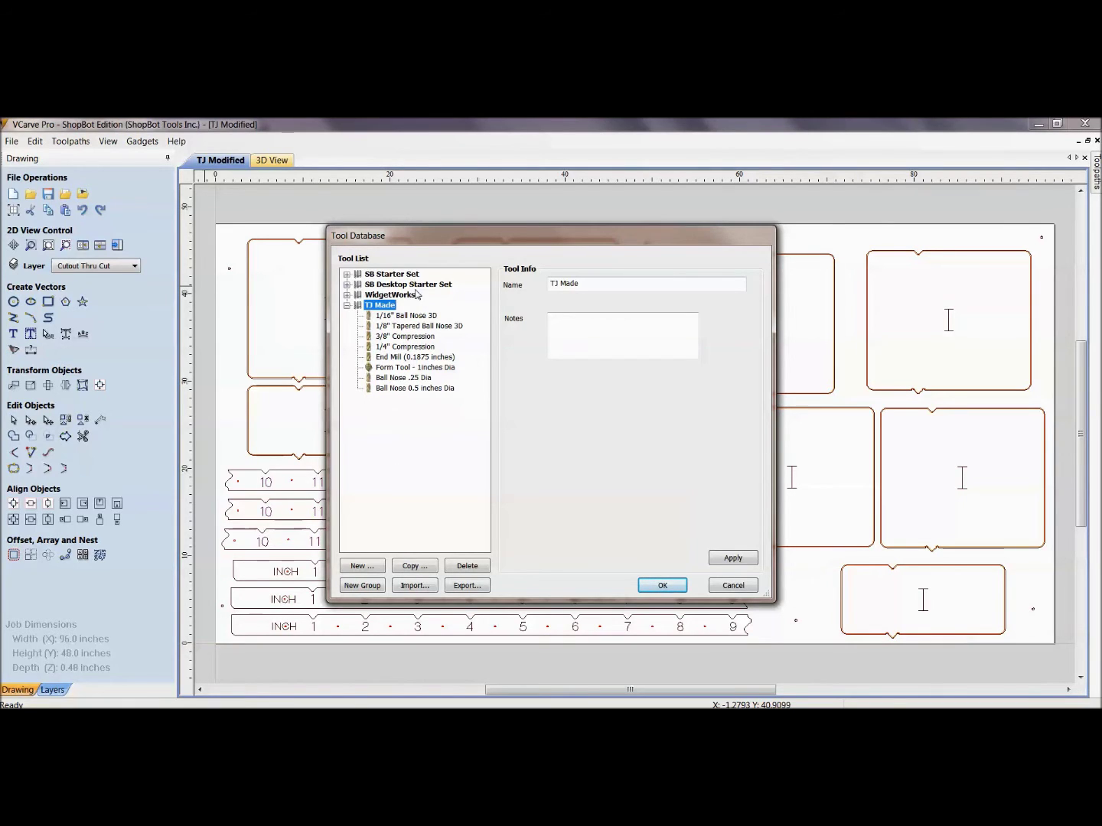
pyautogui.click(374, 568)
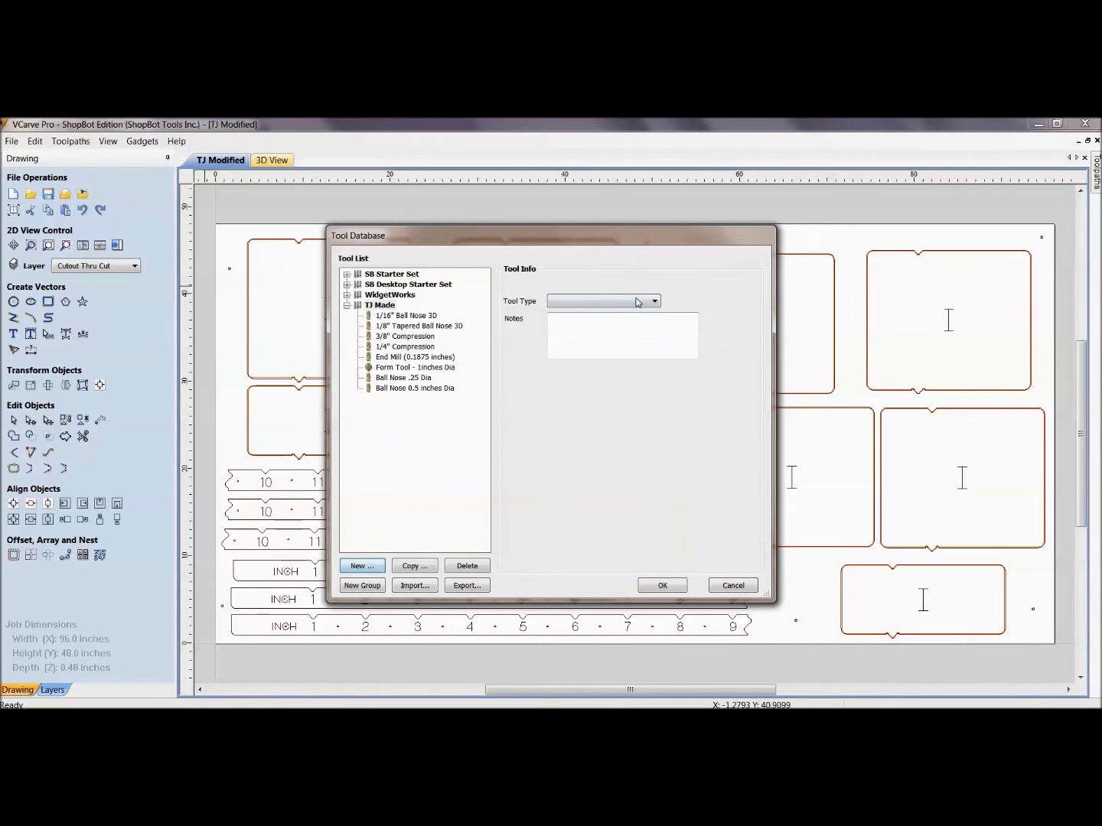
# Step: Make the new tool an End Mill with a 0.5 inch diameter
pyautogui.click(655, 303)
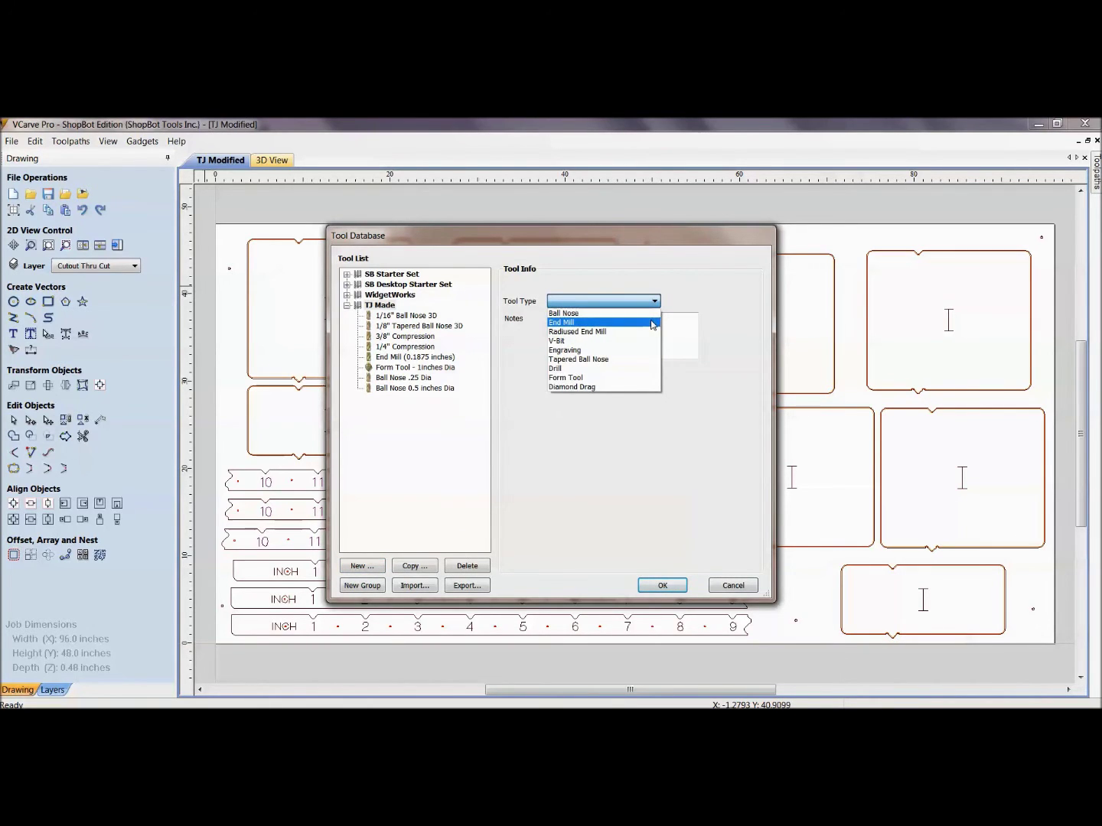
pyautogui.click(652, 322)
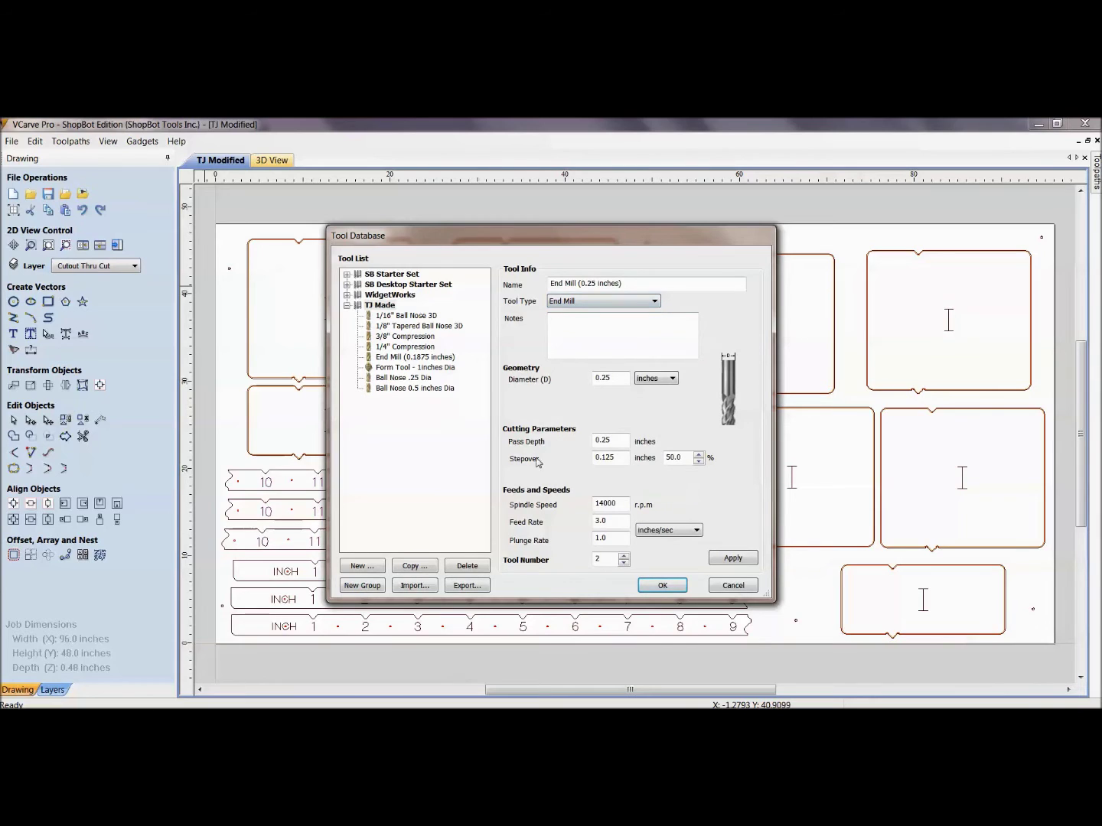
pyautogui.doubleClick(604, 378)
pyautogui.write('.5')
# Step: Name the tool 1/2" Compression and add the note Onsrud #60-173
pyautogui.click(648, 285)
pyautogui.moveTo(628, 286); pyautogui.dragTo(452, 288)
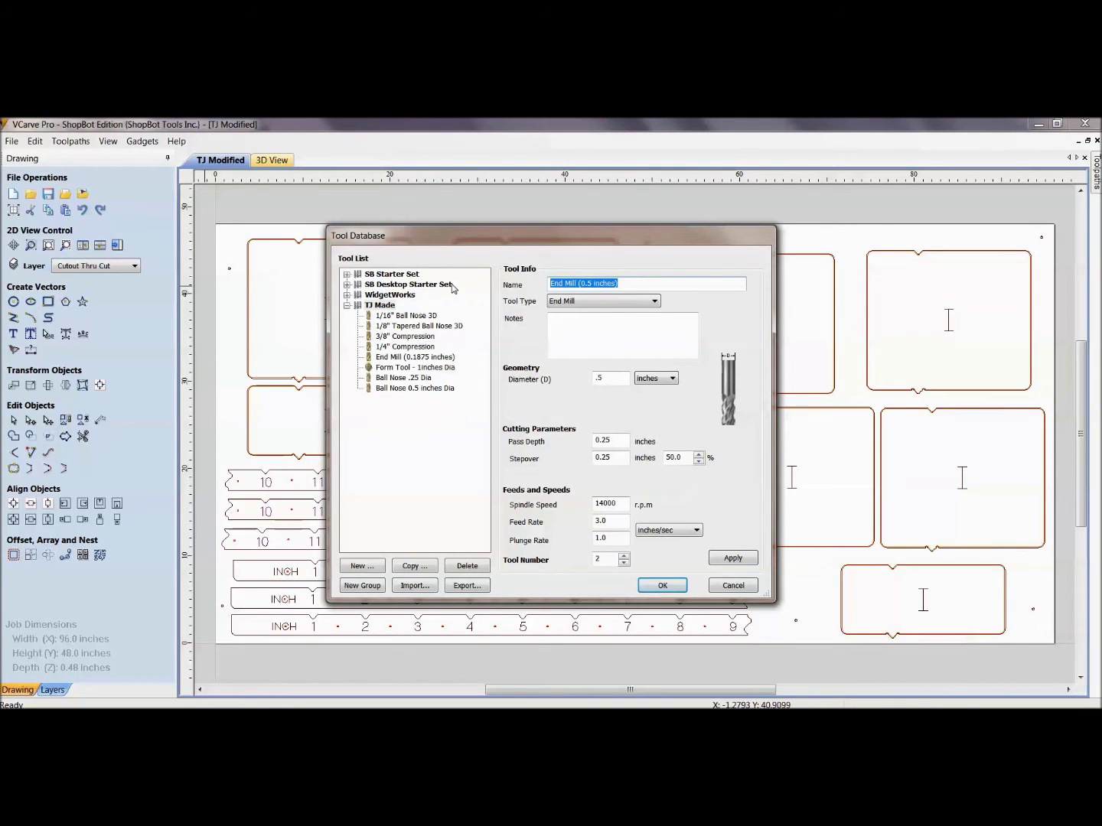
pyautogui.write('1/')
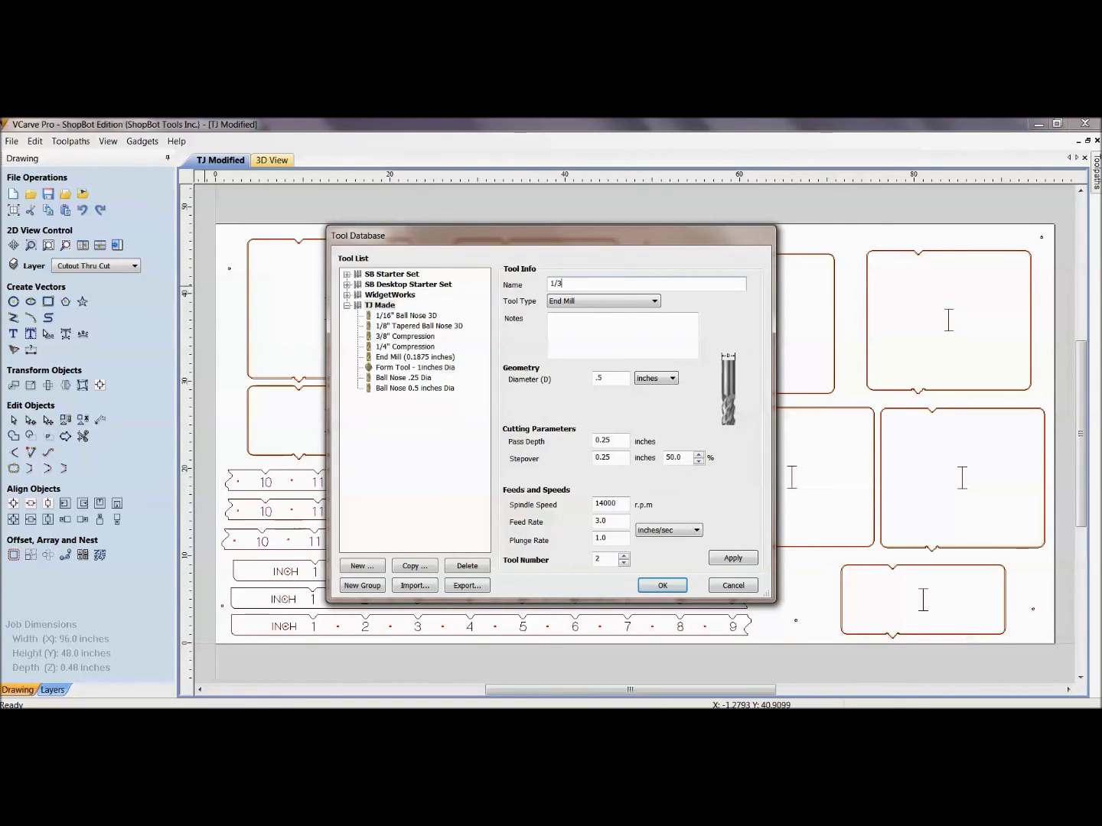
pyautogui.write('2" Compression')
pyautogui.press('Tab')
pyautogui.press('Tab')
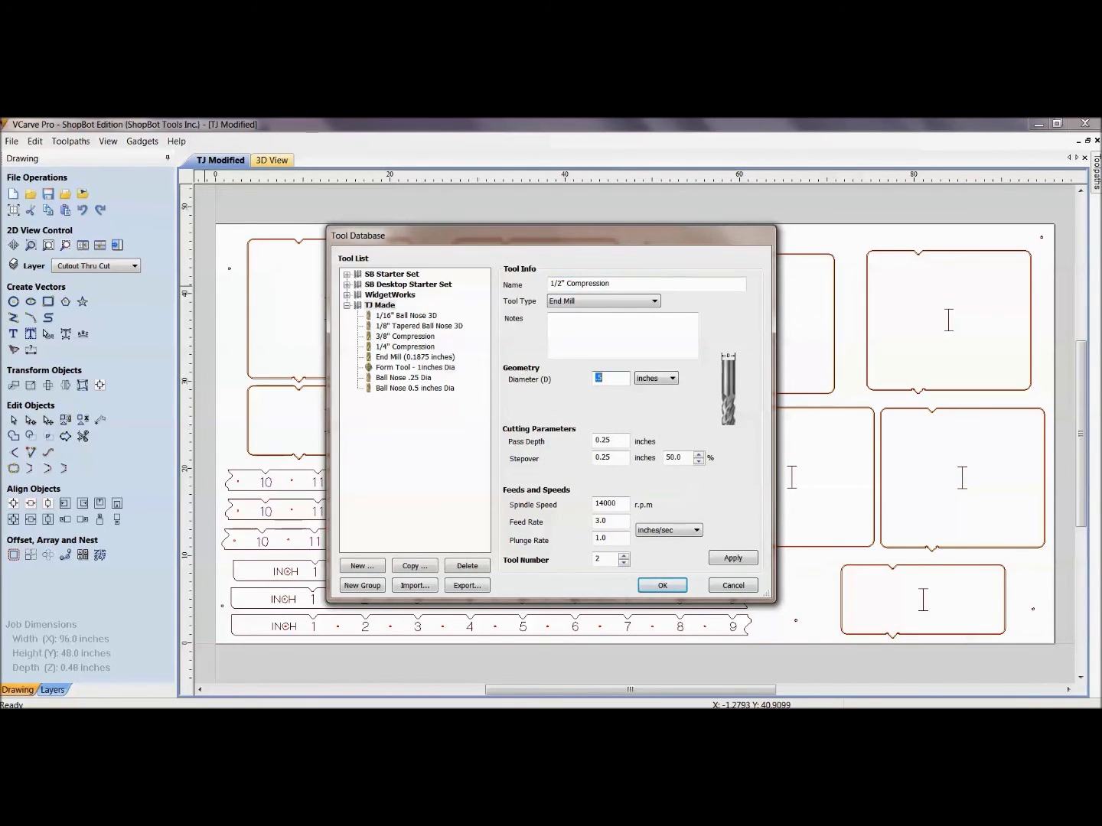
pyautogui.click(605, 333)
pyautogui.write('rud #60-173*')
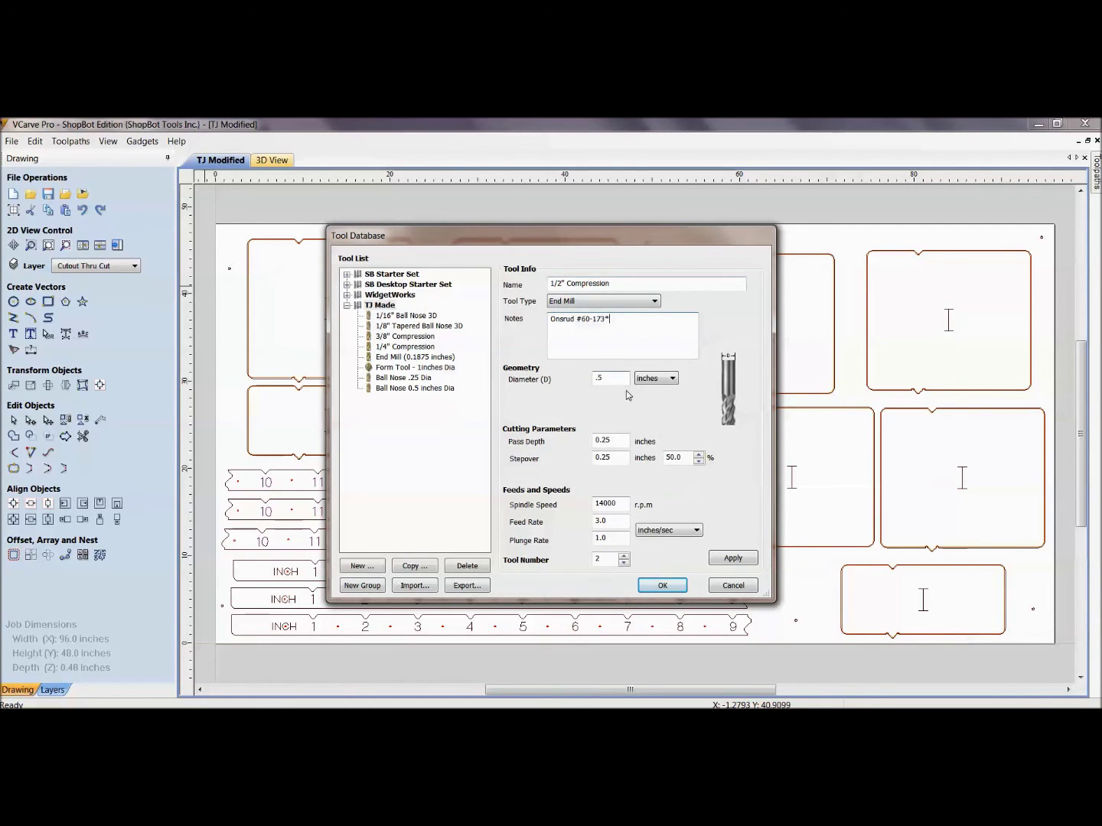
# Step: Set the pass depth to 0.375 and the stepover to 0.2 (40%)
pyautogui.moveTo(626, 441); pyautogui.dragTo(525, 441)
pyautogui.write('.')
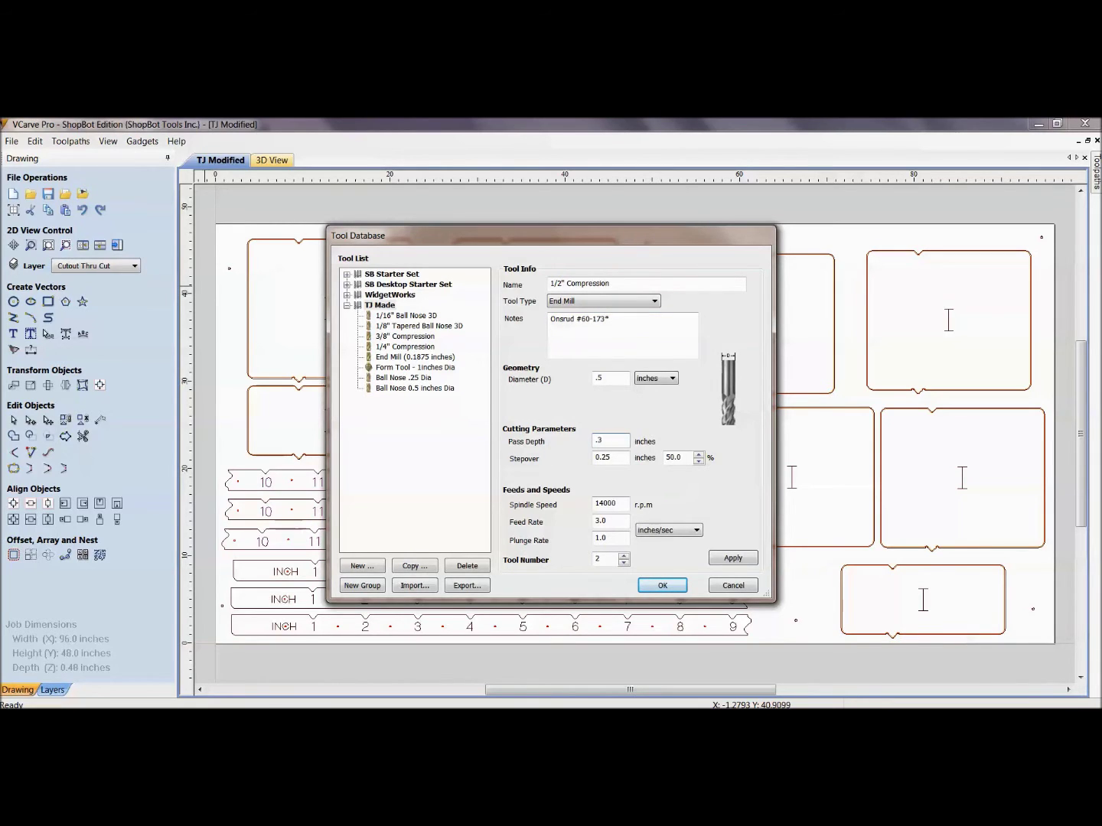
pyautogui.write('375')
pyautogui.press('Tab')
pyautogui.write('0.2')
pyautogui.press('Tab')
pyautogui.write('40')
pyautogui.press('Tab')
# Step: Set the tool's feed rate to 5
pyautogui.moveTo(623, 524); pyautogui.dragTo(596, 523)
pyautogui.write('5')
pyautogui.press('Tab')
pyautogui.click(604, 521)
pyautogui.press('BackSpace')
pyautogui.write('5')
pyautogui.press('Tab')
pyautogui.press('Tab')
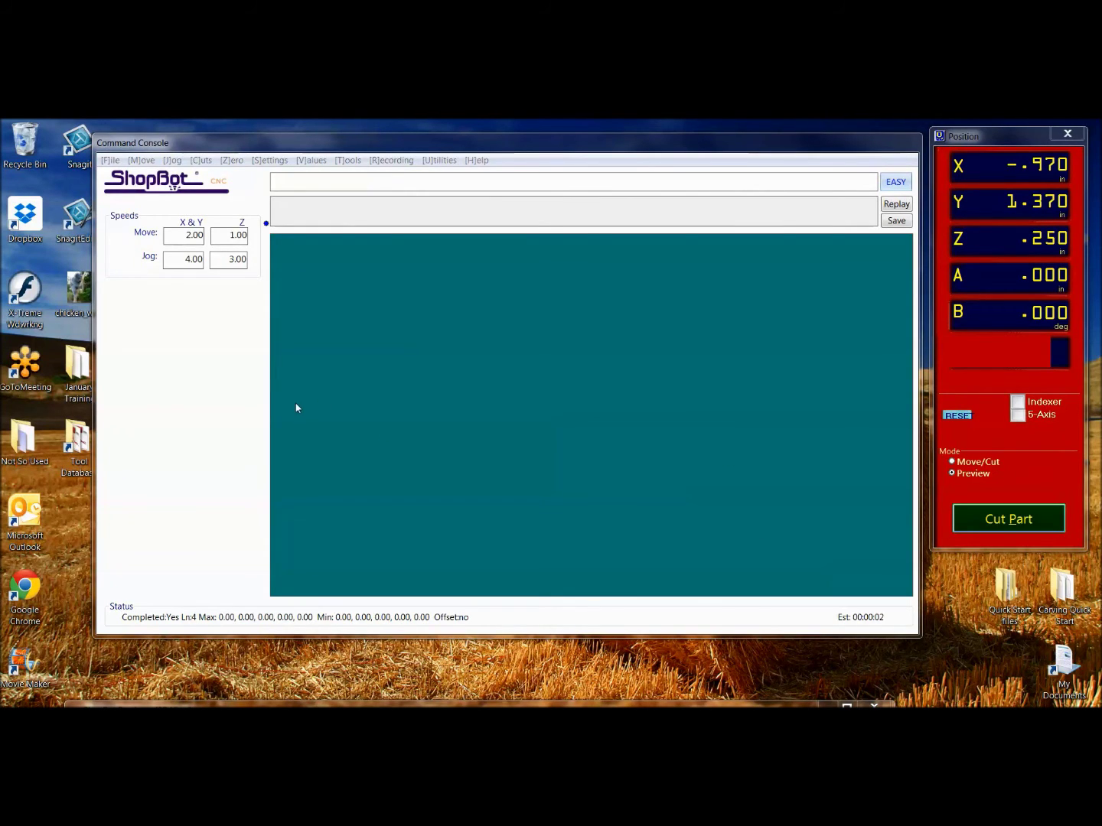
# Step: Bring the ShopBot Command Console forward and open the Chip Load Calculator from the Tools menu
pyautogui.click(350, 175)
pyautogui.click(349, 160)
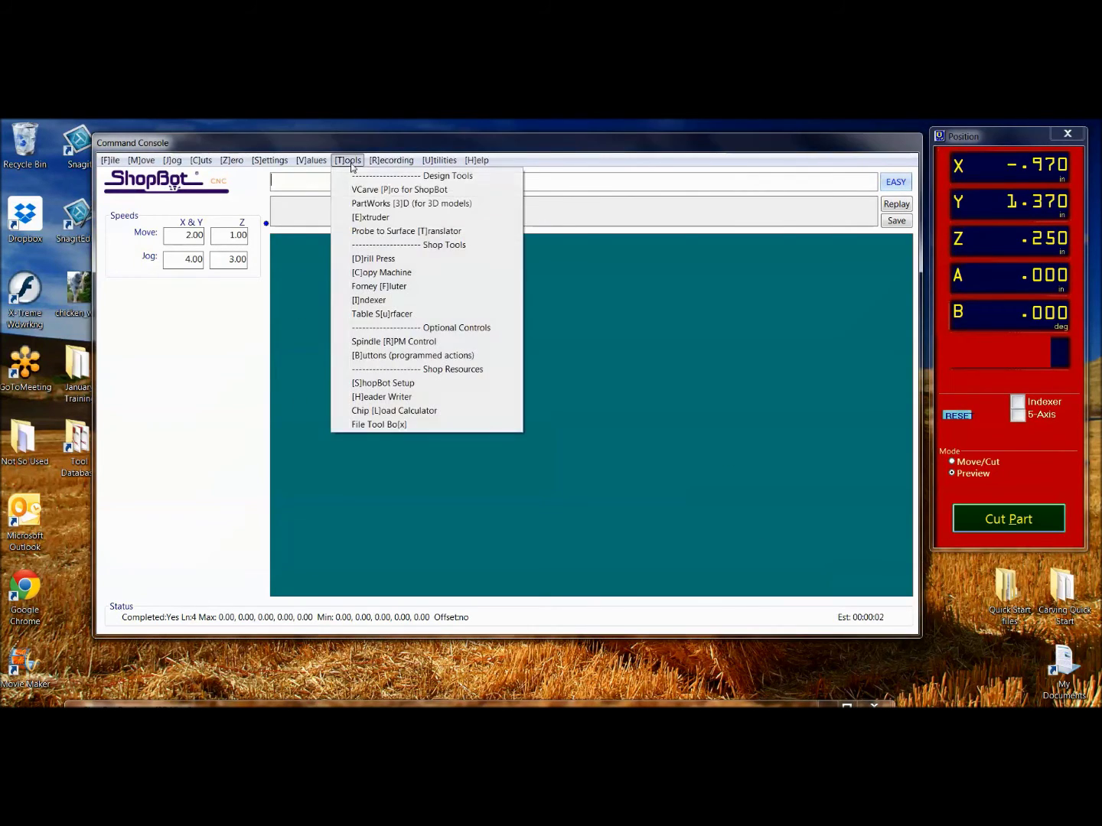
pyautogui.click(373, 411)
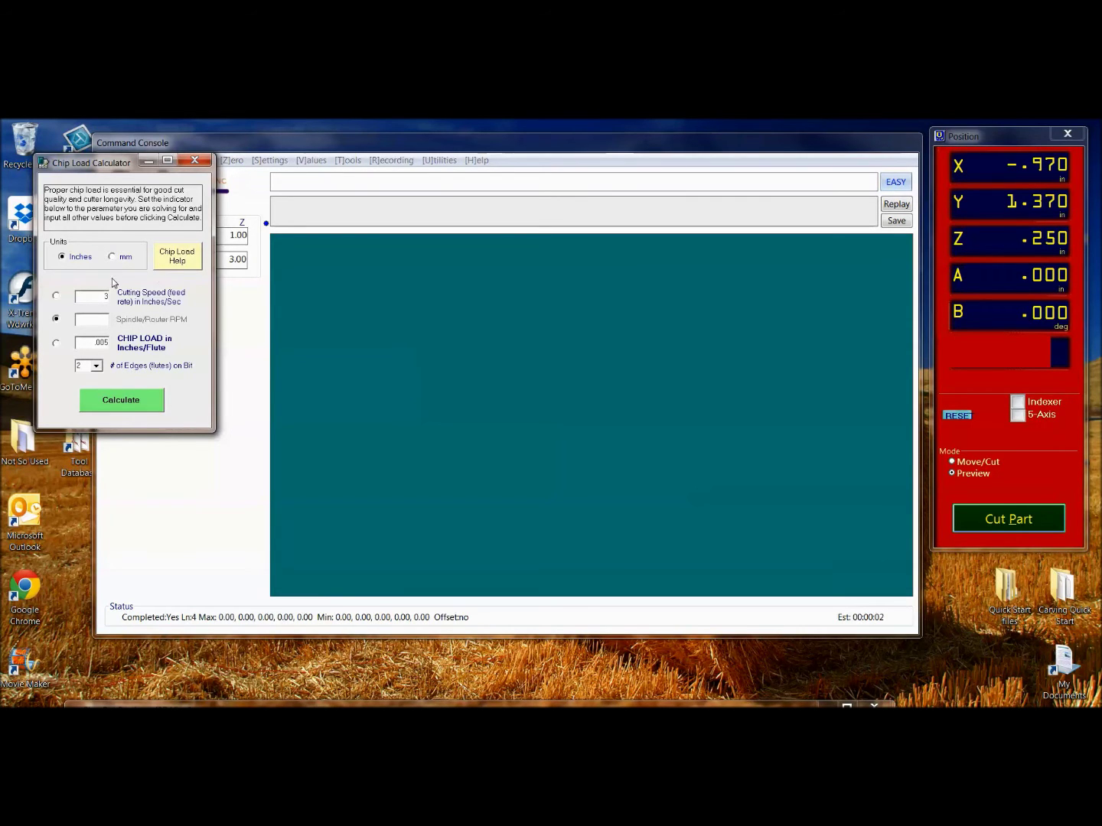
# Step: Open ChipLoad_inch.pdf and highlight Chipload, Feedrate, RPM and flutes in the formula, plus the rough ranges note
pyautogui.click(175, 256)
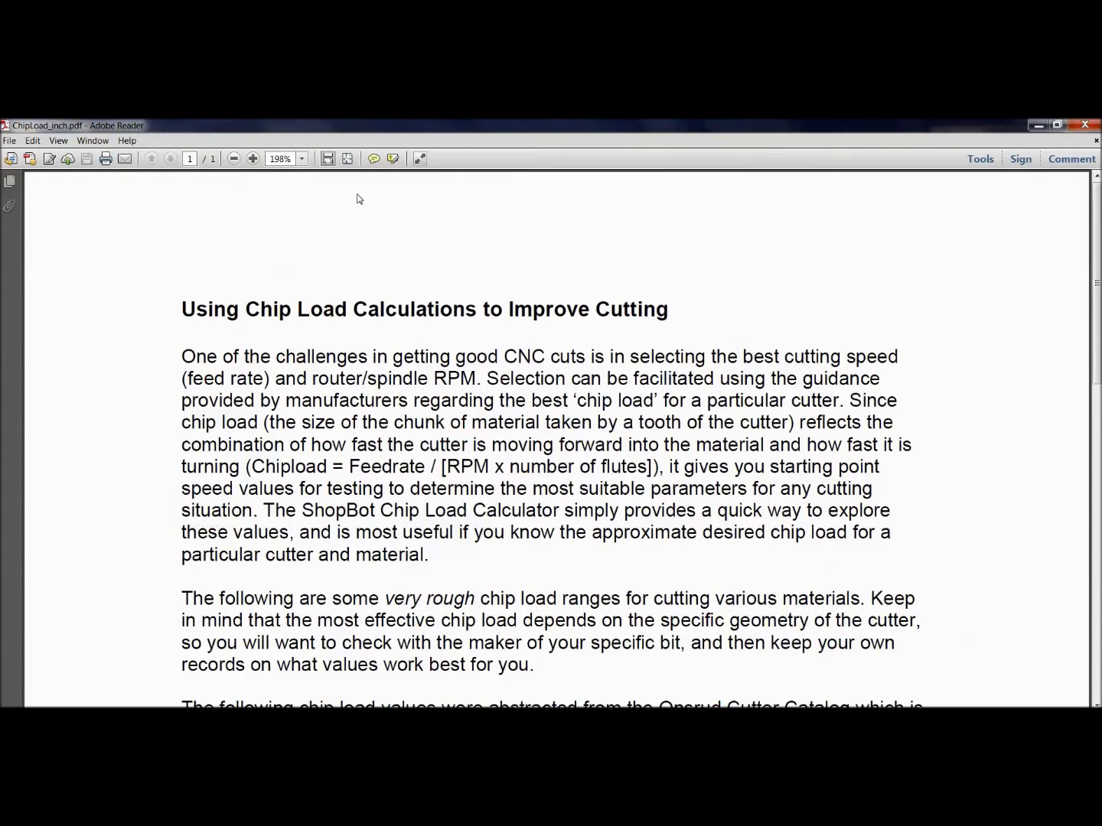
pyautogui.scroll(-3, 397, 302)
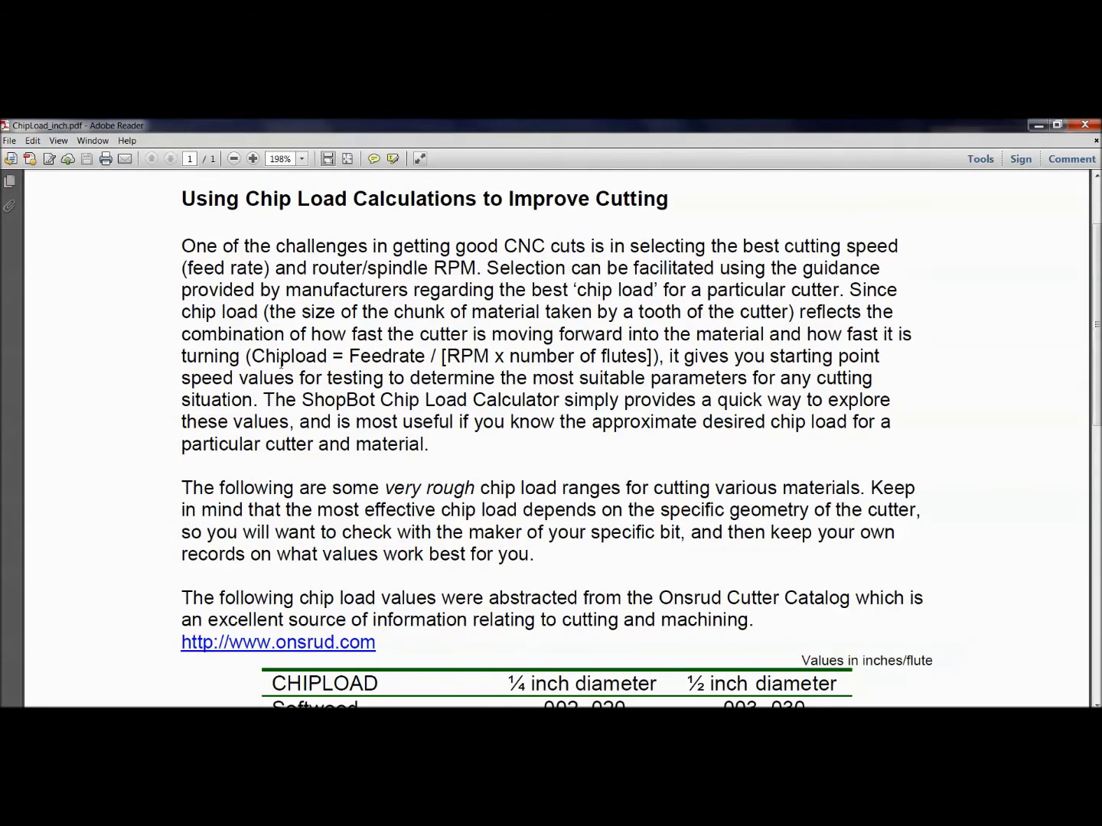
pyautogui.moveTo(251, 355); pyautogui.dragTo(326, 355)
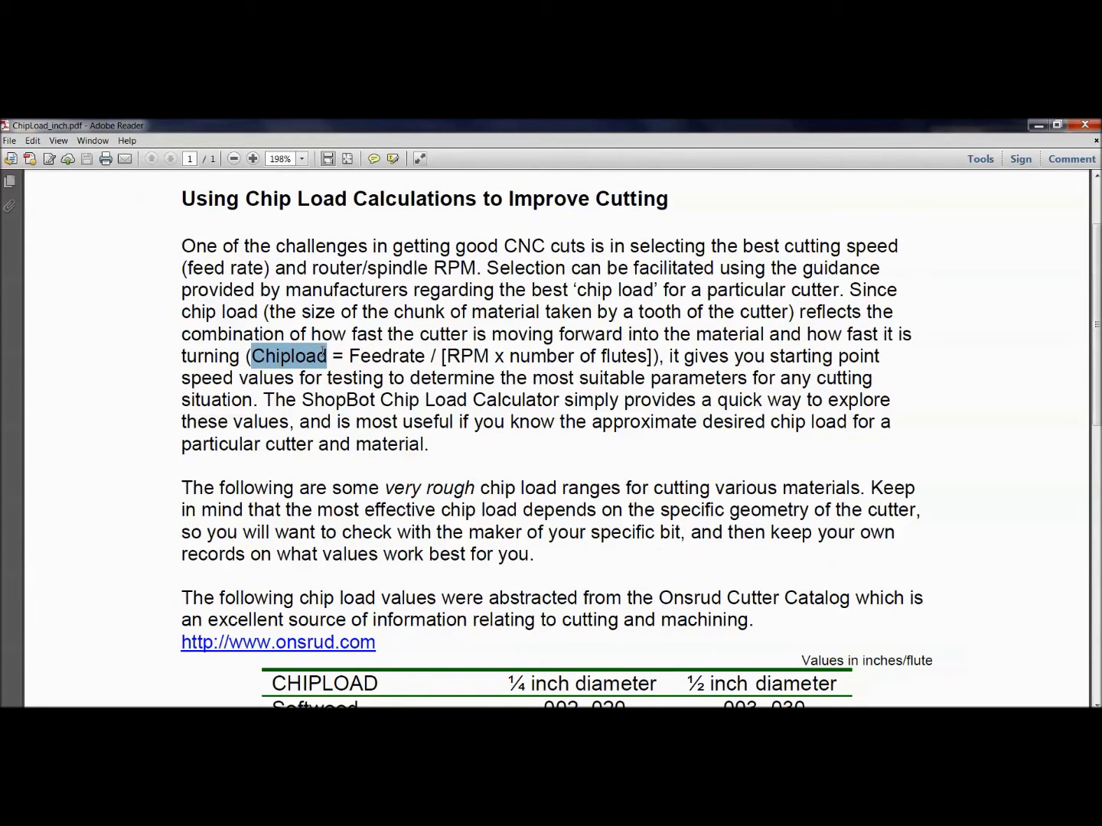
pyautogui.moveTo(349, 356); pyautogui.dragTo(432, 356)
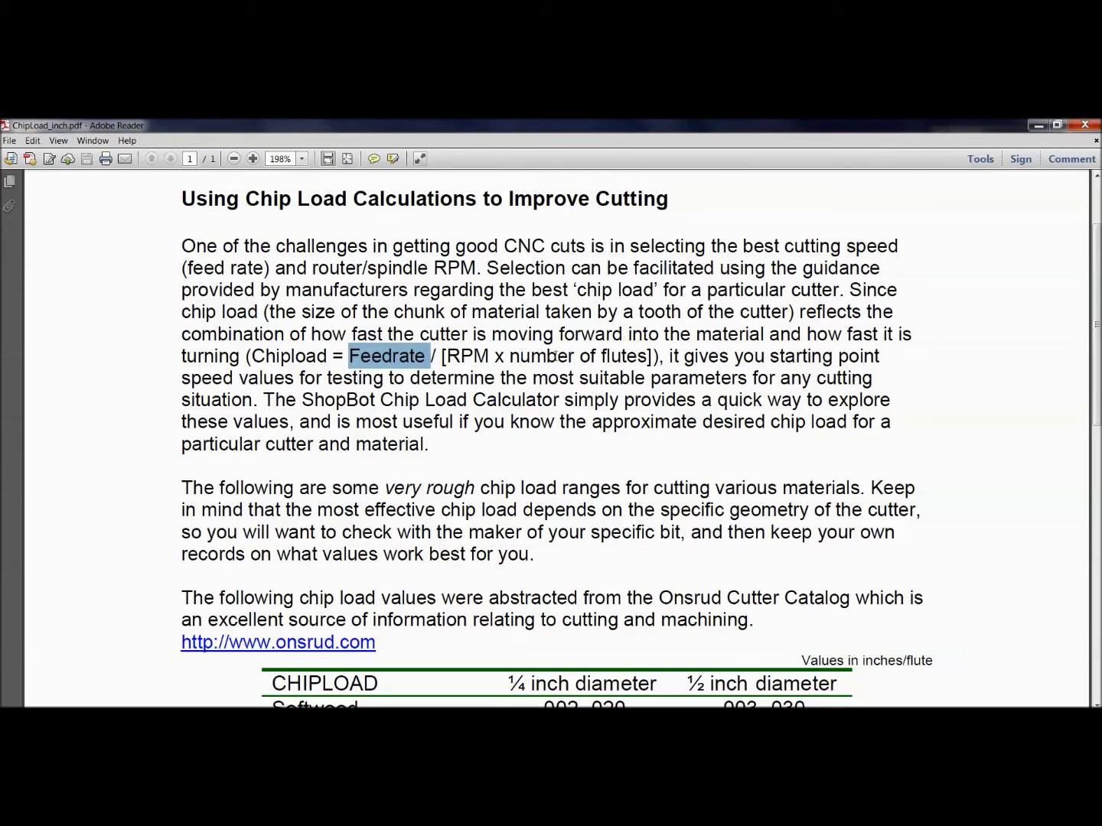
pyautogui.moveTo(509, 356); pyautogui.dragTo(647, 355)
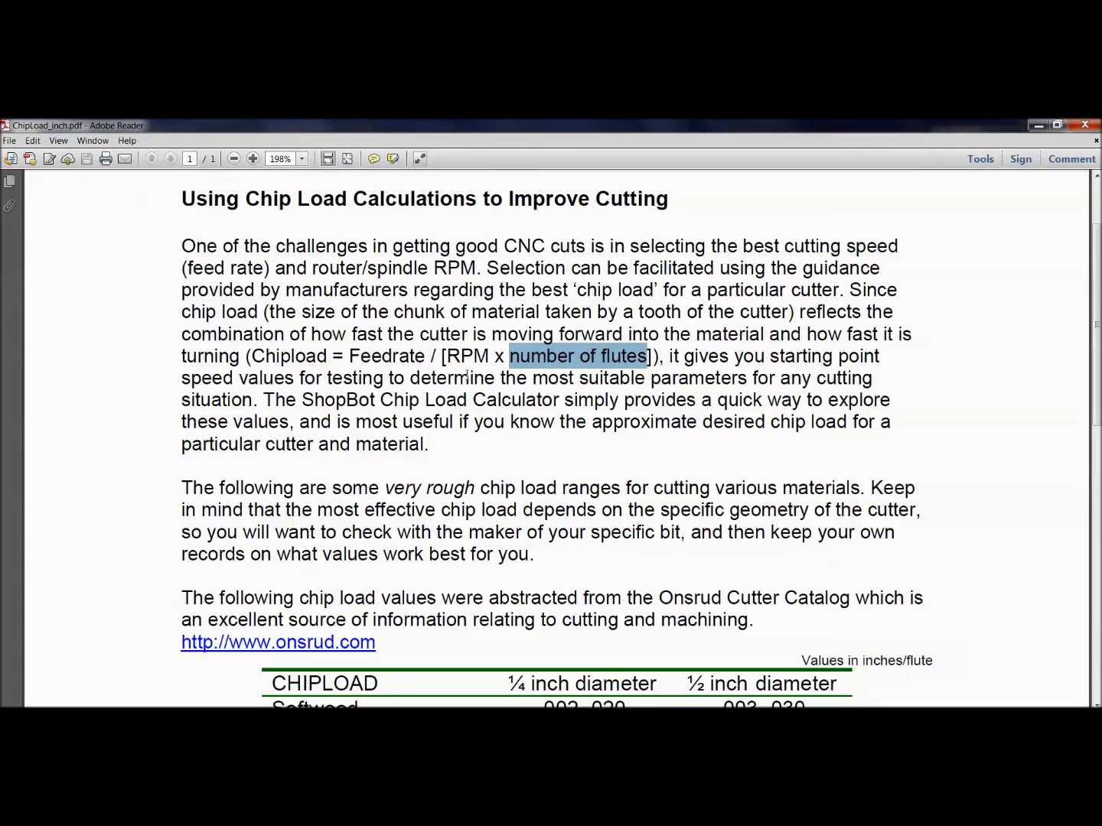
pyautogui.moveTo(446, 357); pyautogui.dragTo(489, 356)
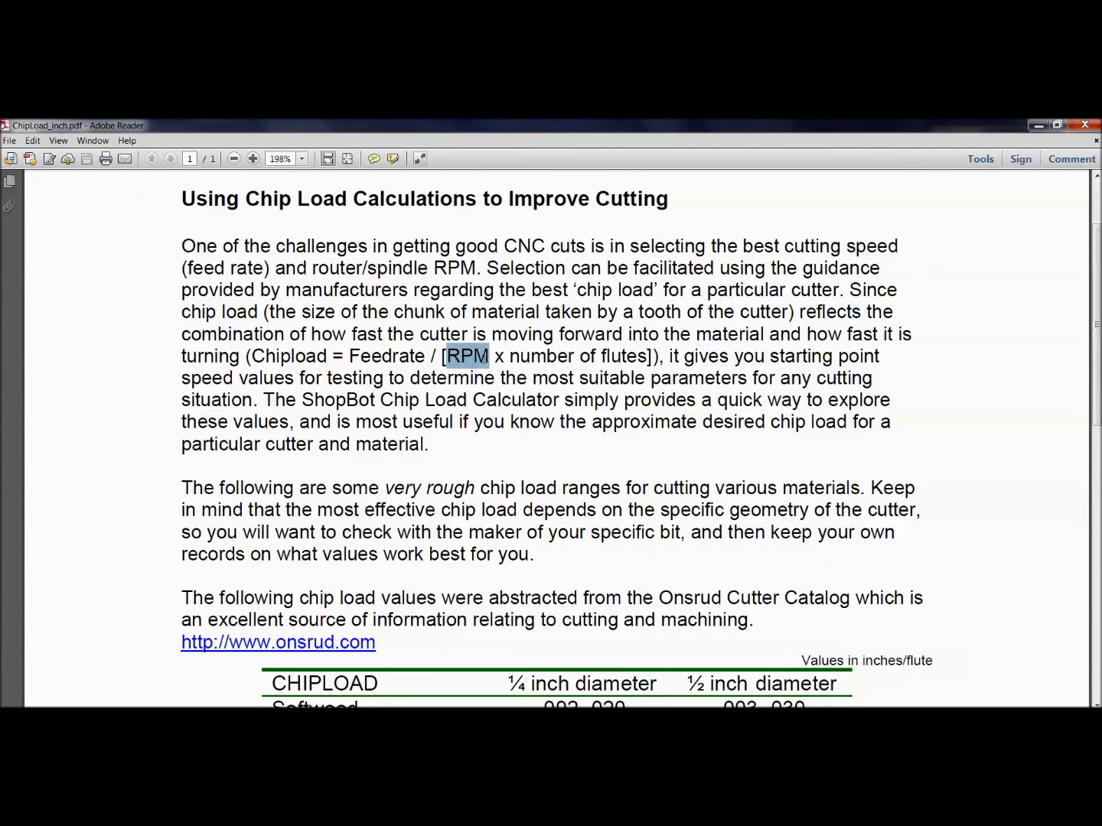
pyautogui.moveTo(348, 357); pyautogui.dragTo(429, 358)
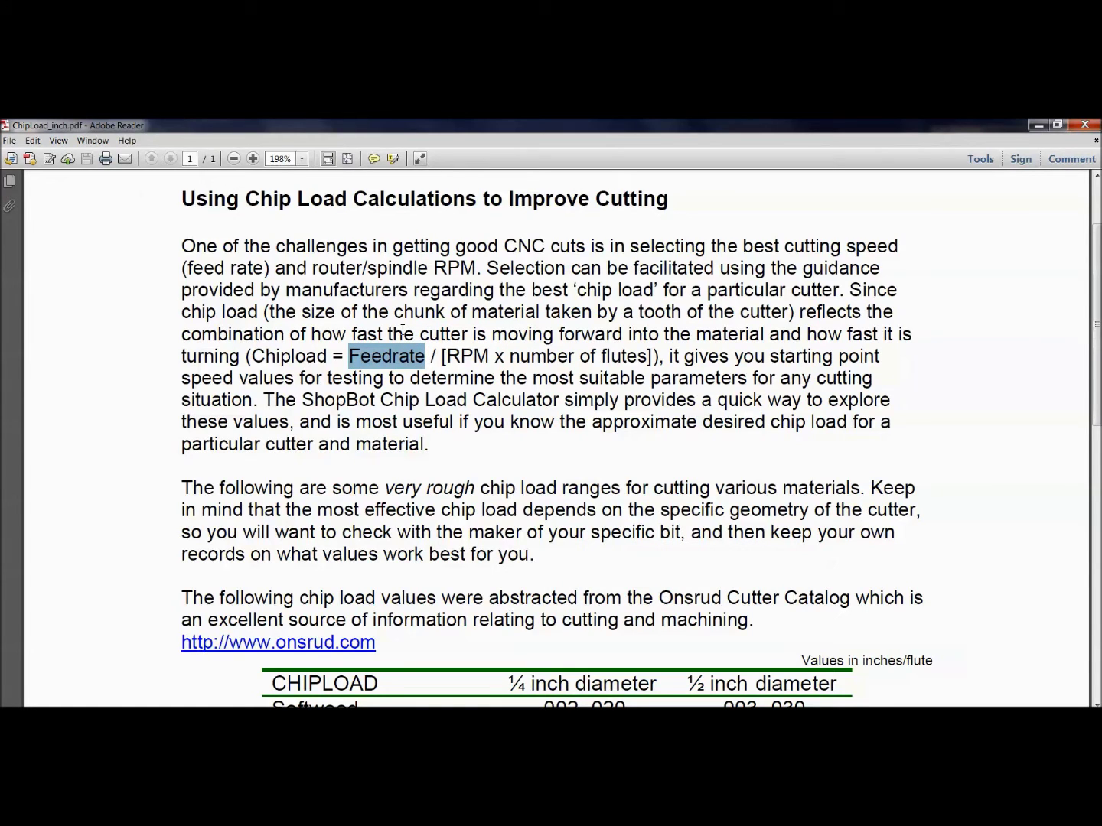
pyautogui.scroll(-3, 412, 332)
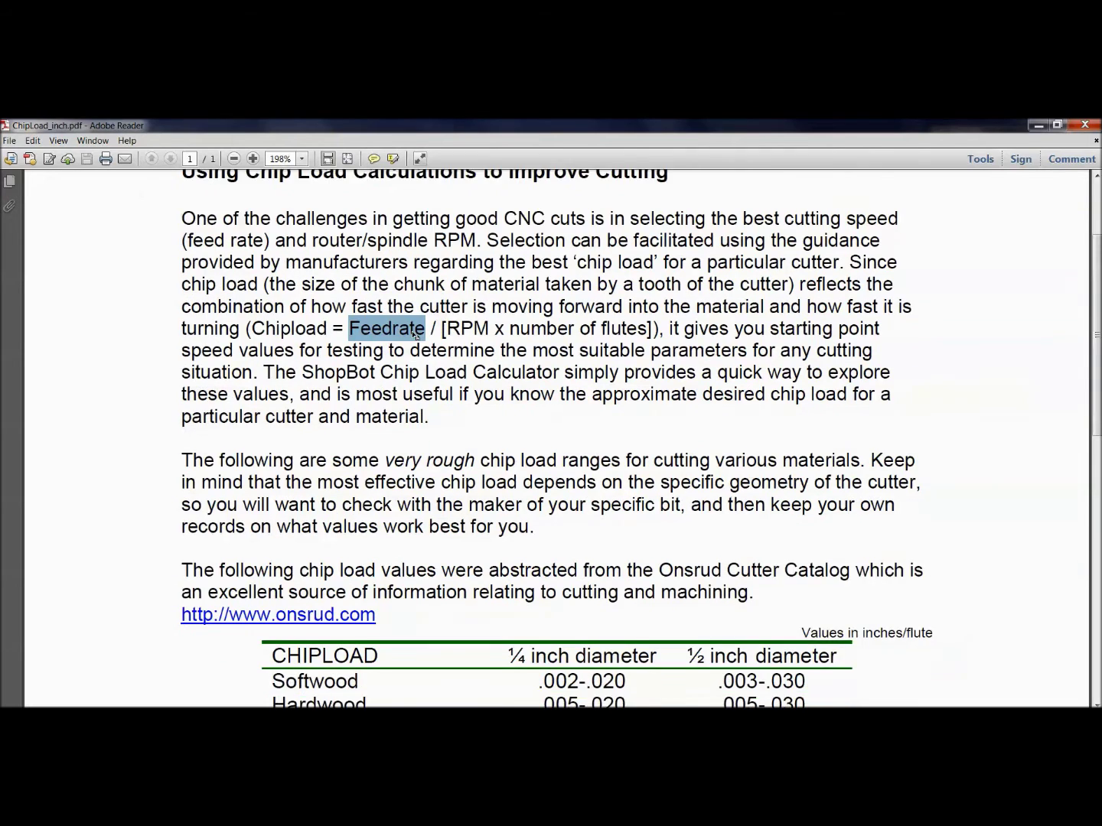
pyautogui.moveTo(386, 406); pyautogui.dragTo(620, 401)
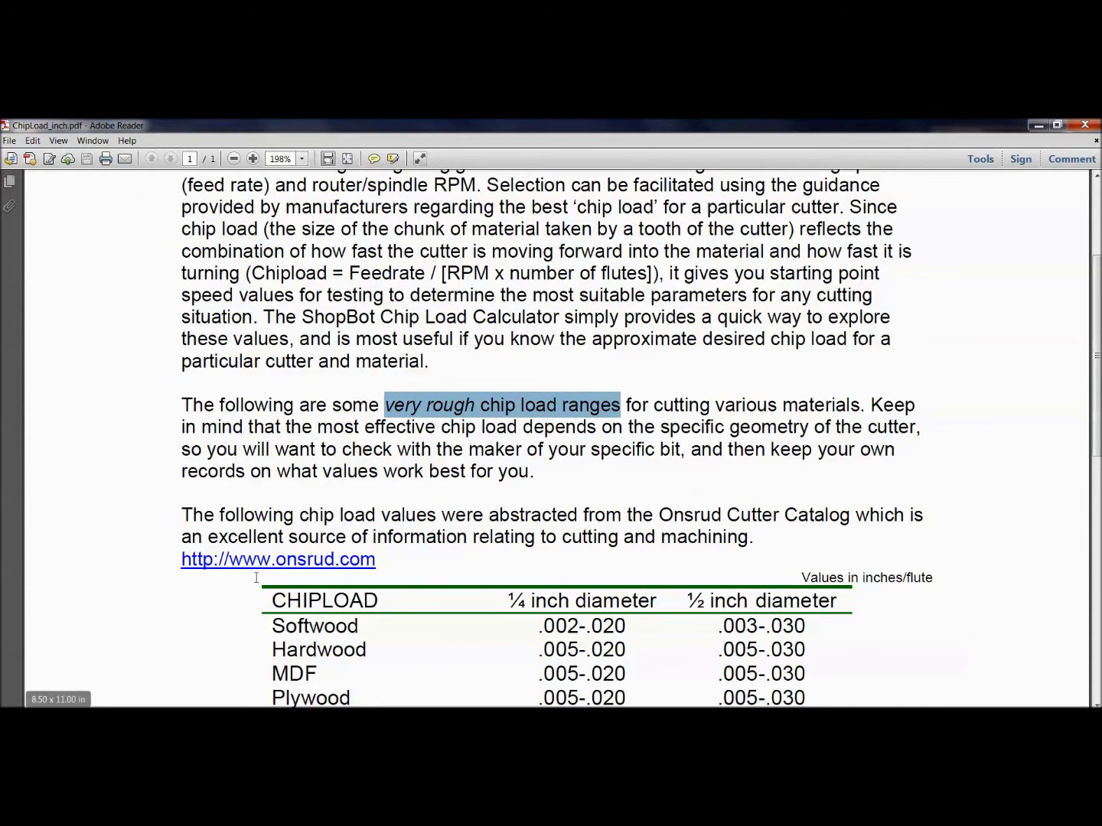
# Step: Find the .005-.030 plywood chip load for ½ inch bits, then close the guide
pyautogui.scroll(-4, 439, 468)
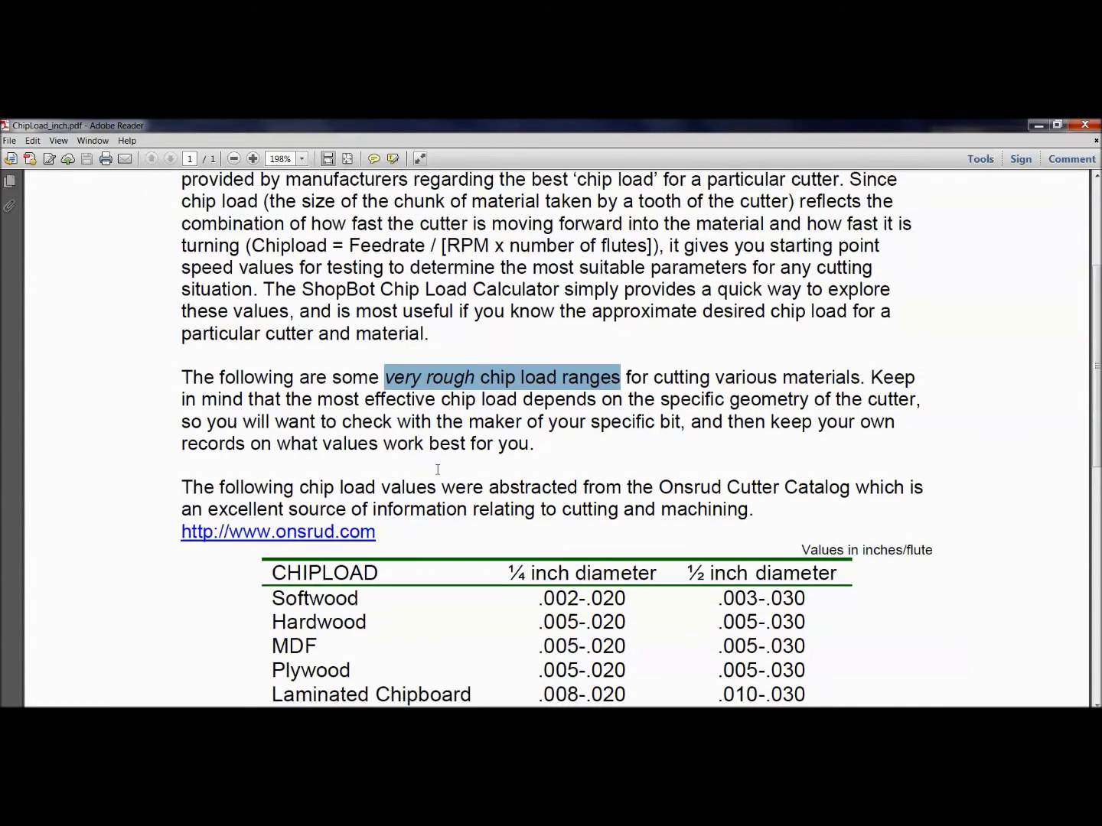
pyautogui.scroll(-3, 439, 475)
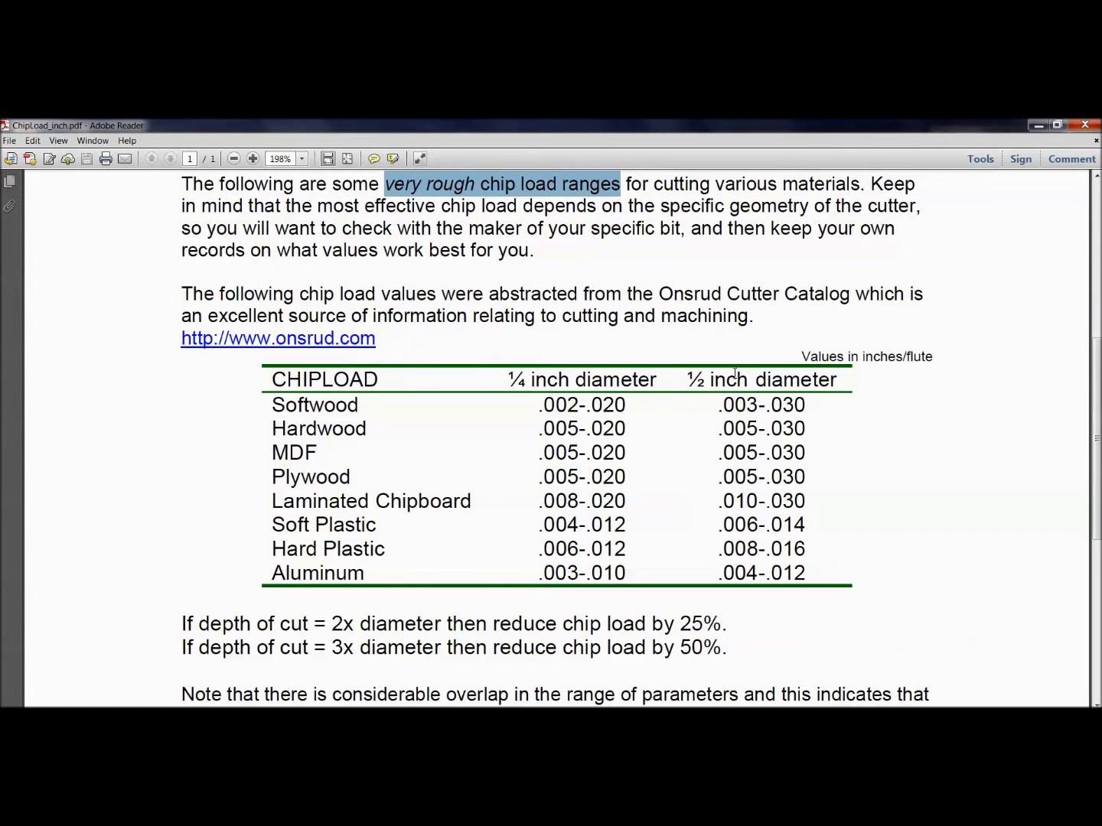
pyautogui.moveTo(722, 478); pyautogui.dragTo(790, 475)
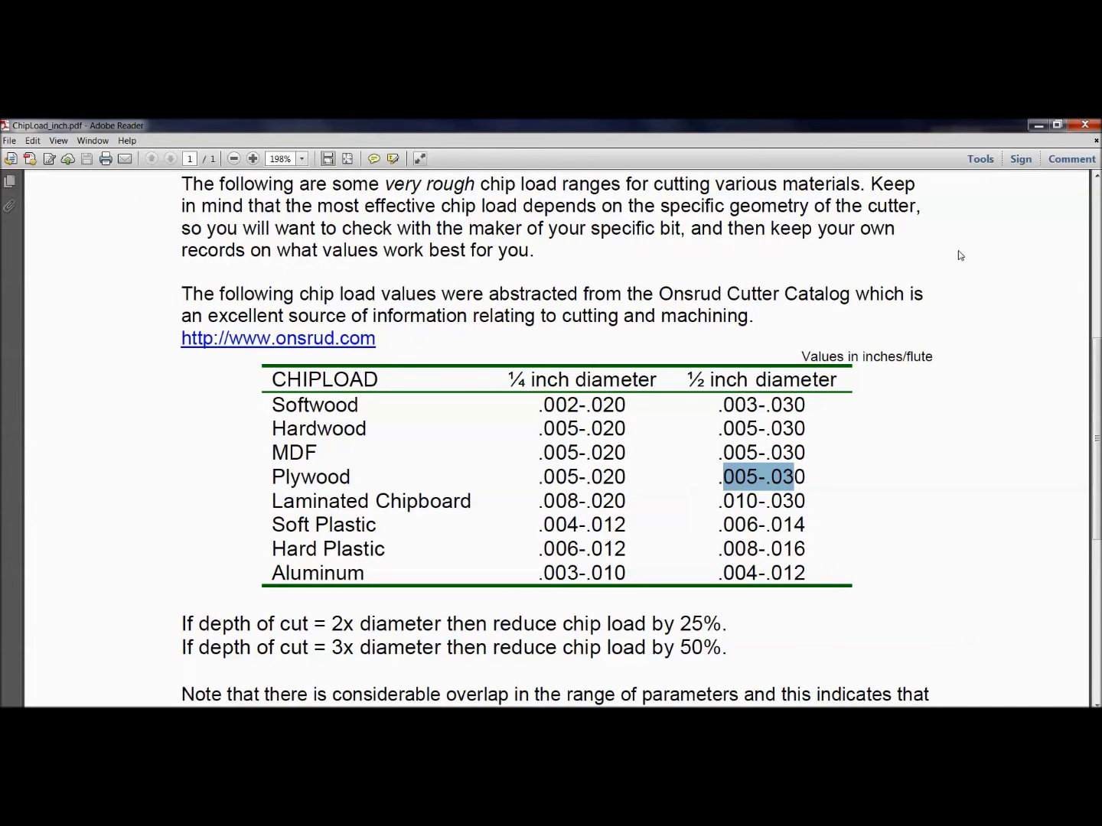
pyautogui.click(1083, 124)
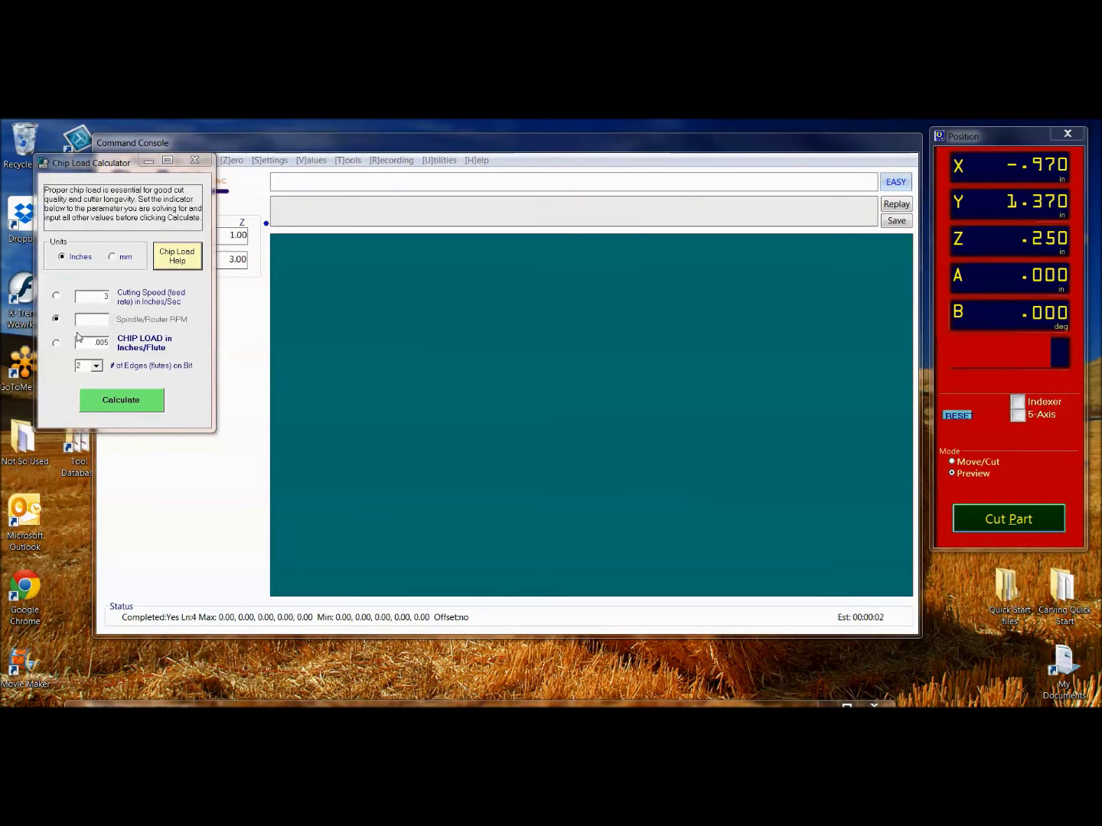
# Step: Solve for chip load with 14000 RPM and a cutting speed of 4, and calculate
pyautogui.click(56, 297)
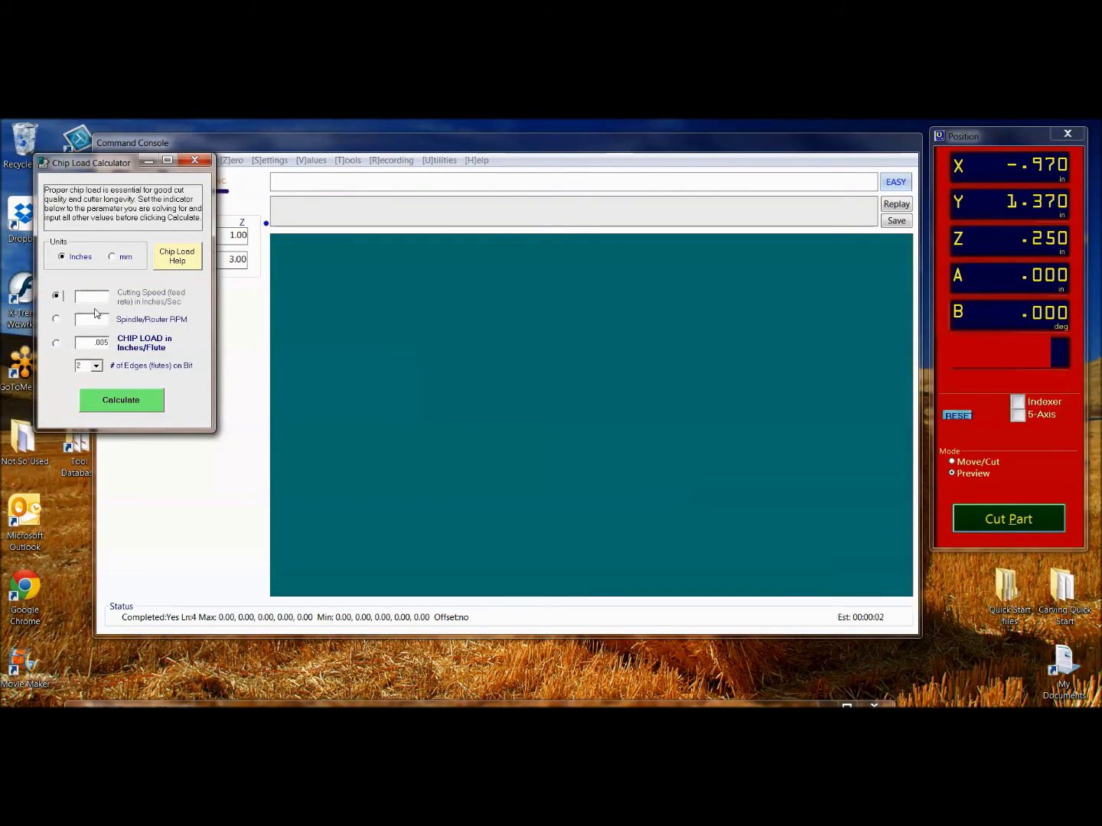
pyautogui.click(57, 320)
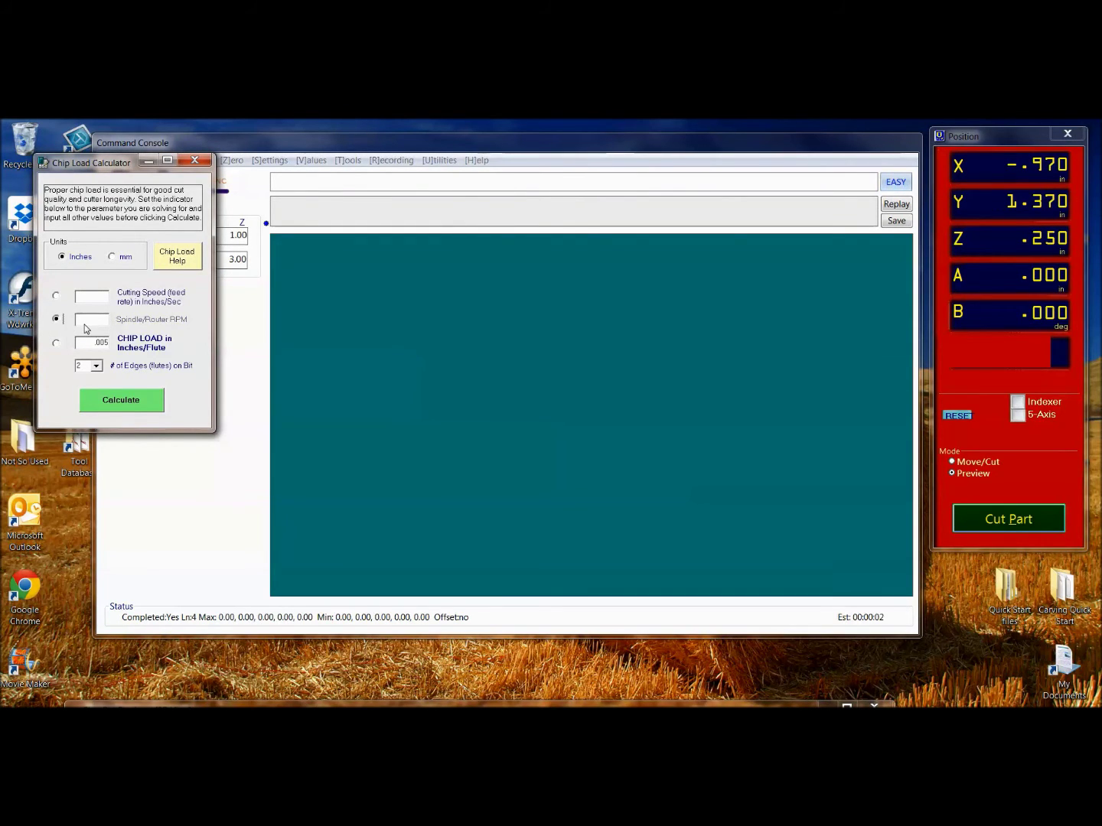
pyautogui.click(56, 342)
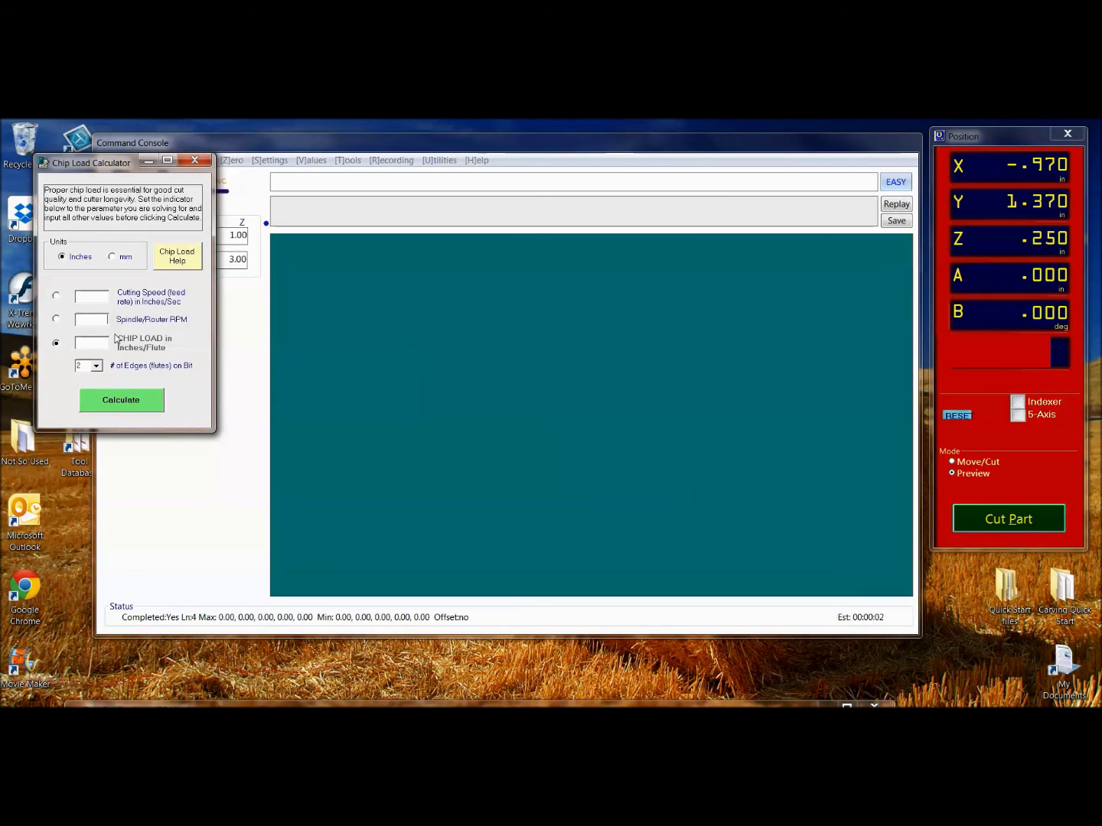
pyautogui.write('14000')
pyautogui.click(86, 300)
pyautogui.write('4')
pyautogui.click(109, 401)
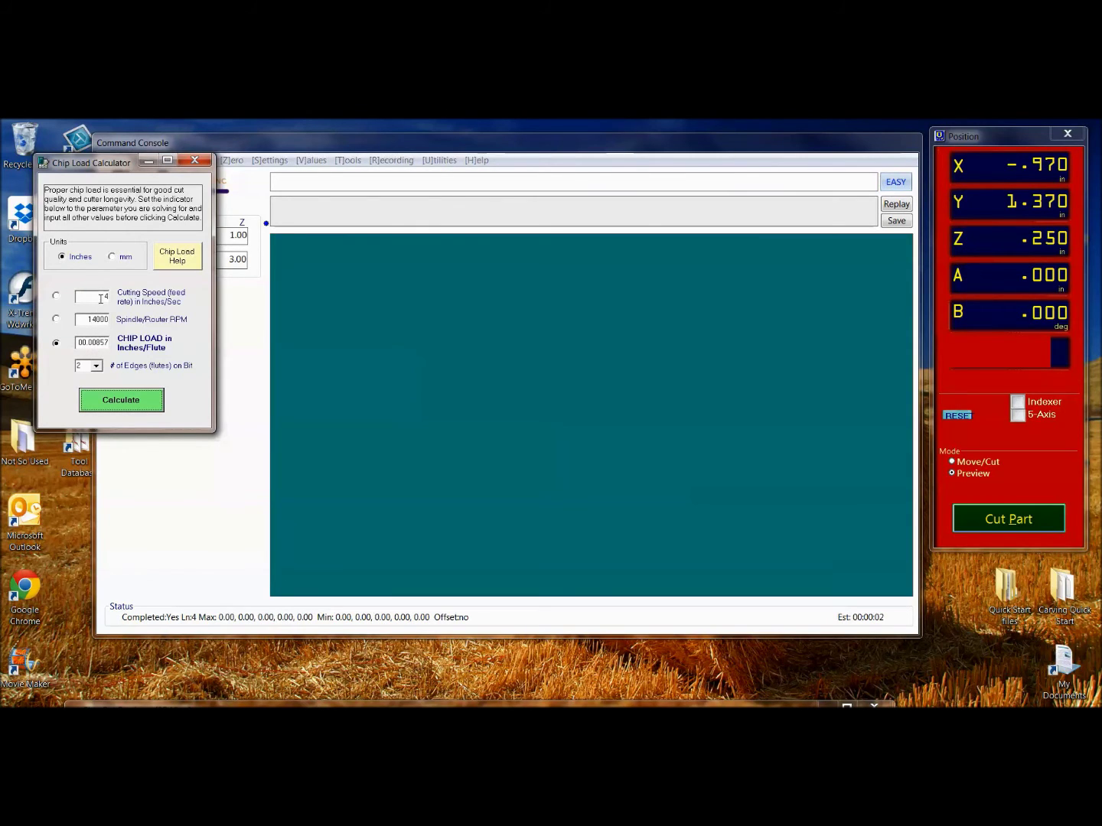
# Step: Recalculate at 12000 RPM for a 0.010 chip load, then open the chip load help
pyautogui.click(91, 319)
pyautogui.click(125, 395)
pyautogui.click(162, 253)
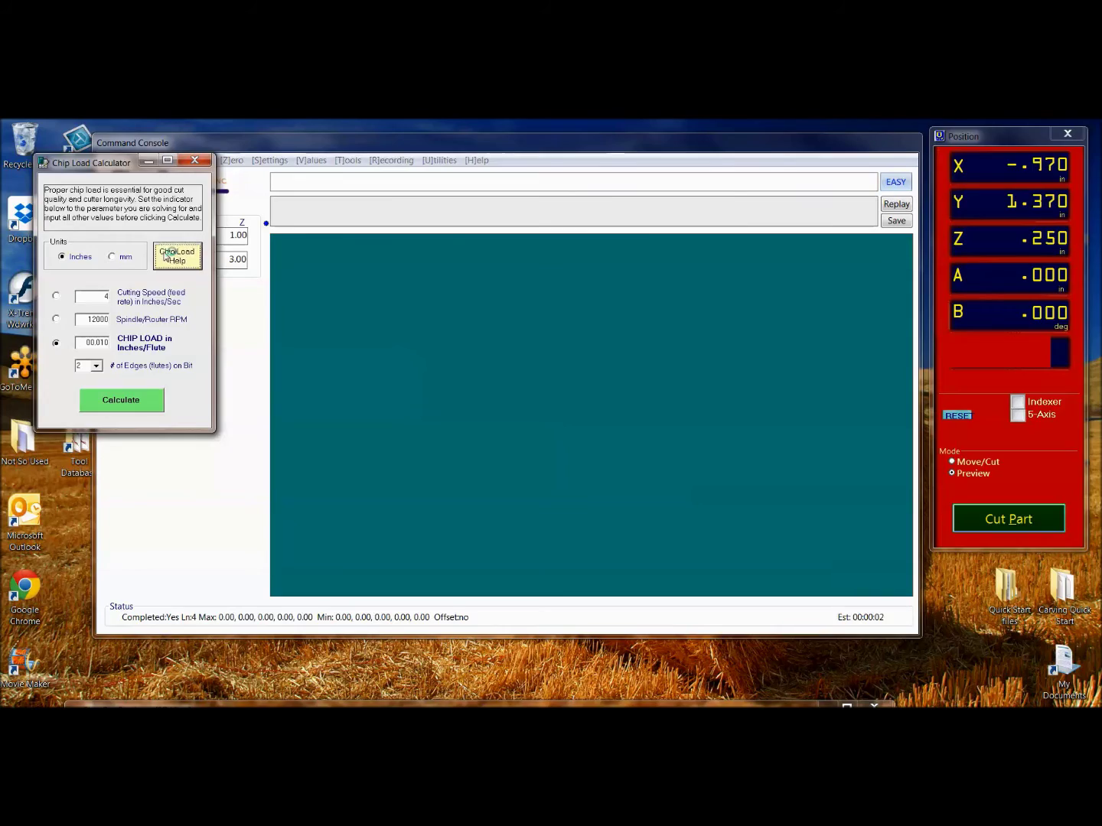
# Step: Review the plywood chip load range in the material table, then close the reference sheet
pyautogui.scroll(-3, 509, 471)
pyautogui.scroll(-7, 509, 471)
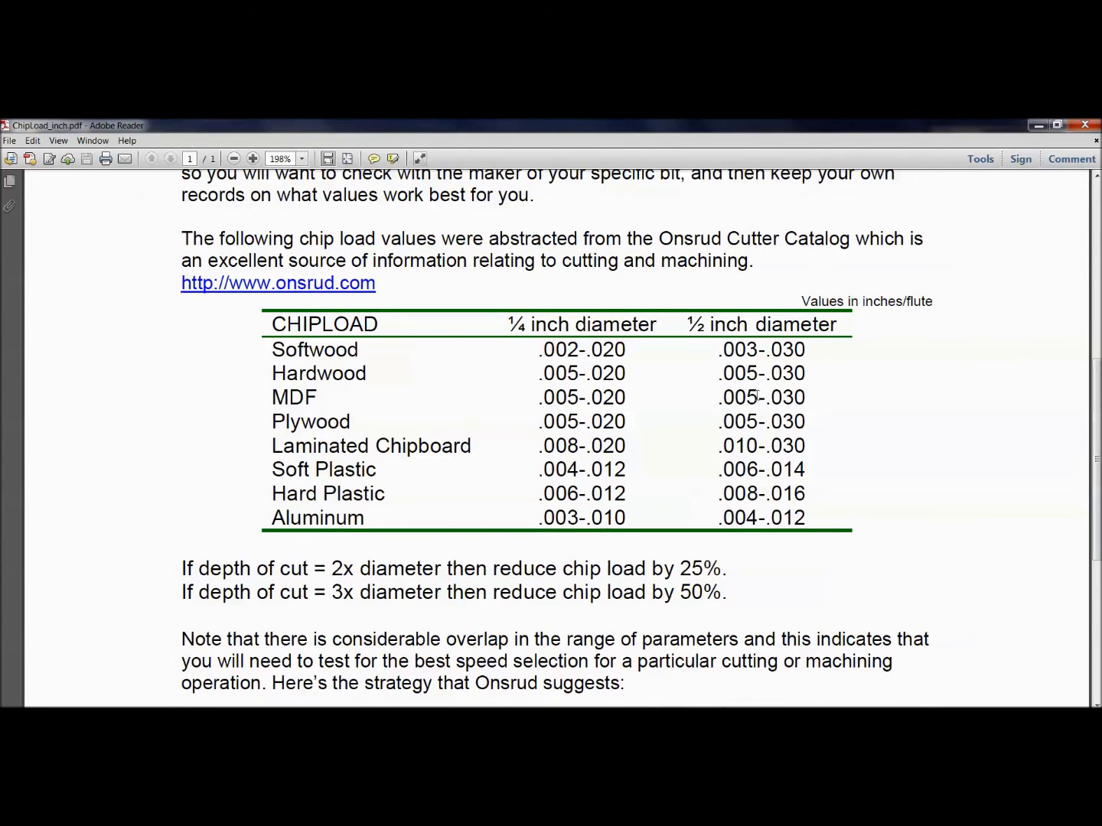
pyautogui.moveTo(755, 421); pyautogui.dragTo(768, 420)
pyautogui.scroll(-1, 640, 352)
pyautogui.scroll(8, 657, 347)
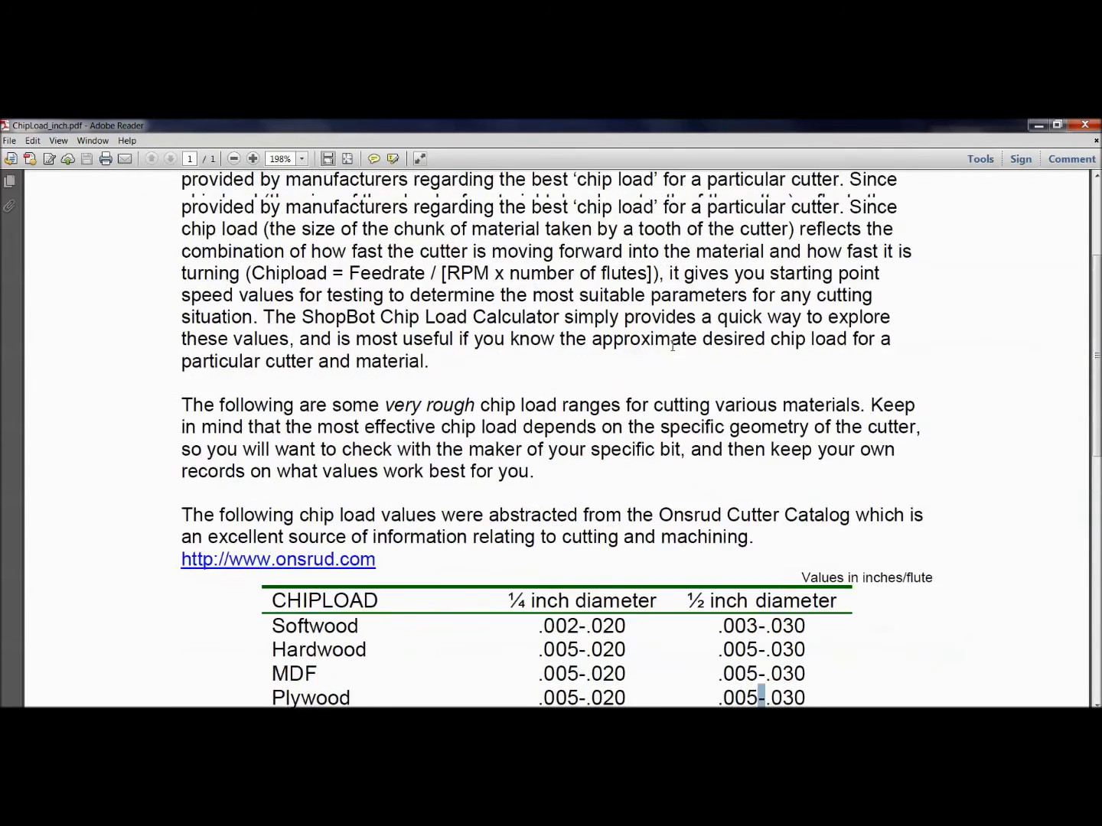
pyautogui.scroll(3, 673, 346)
pyautogui.scroll(-4, 348, 467)
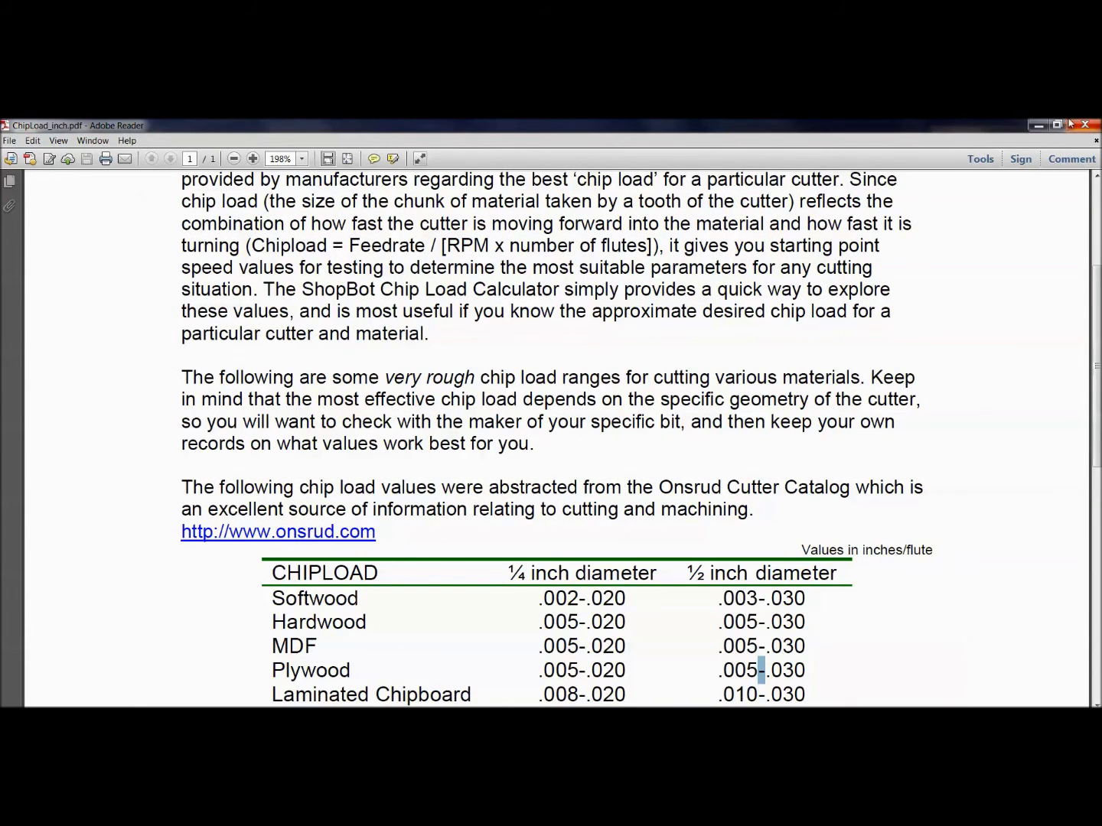
pyautogui.click(1092, 124)
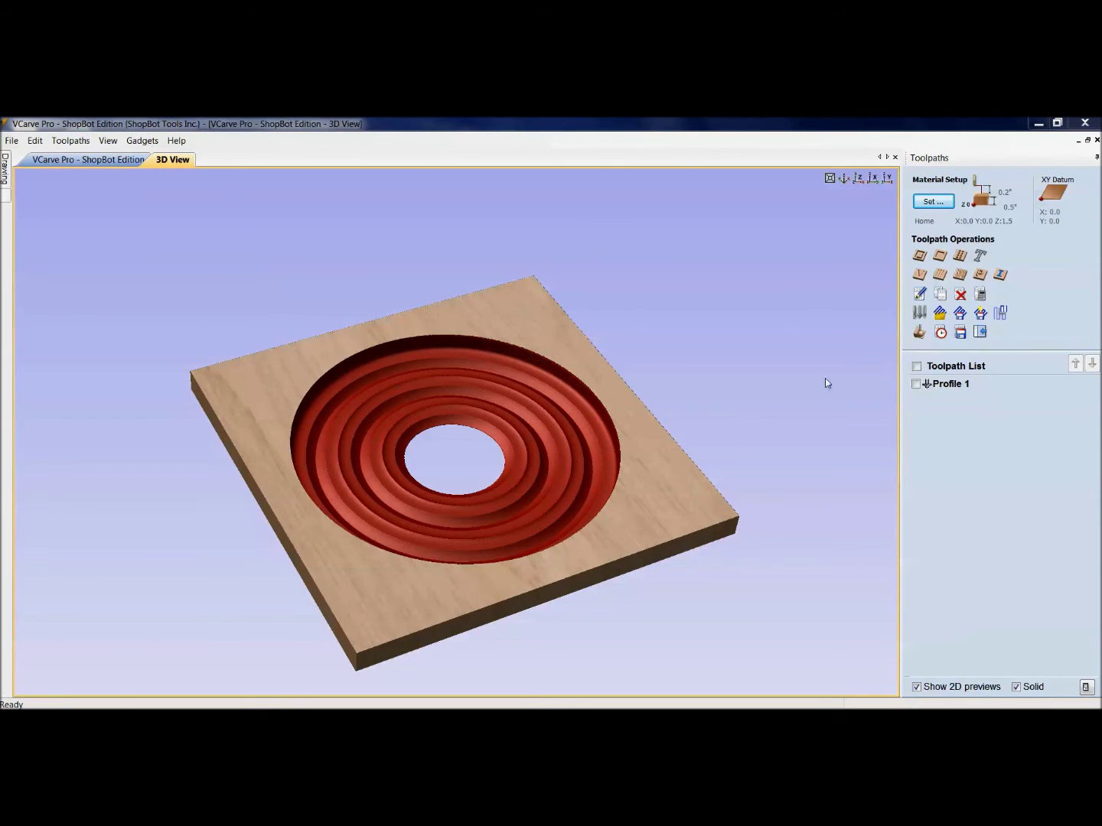
# Step: View the tool types for a new Tool Database entry, cancel unchanged, and return to the 2D drawing
pyautogui.click(919, 315)
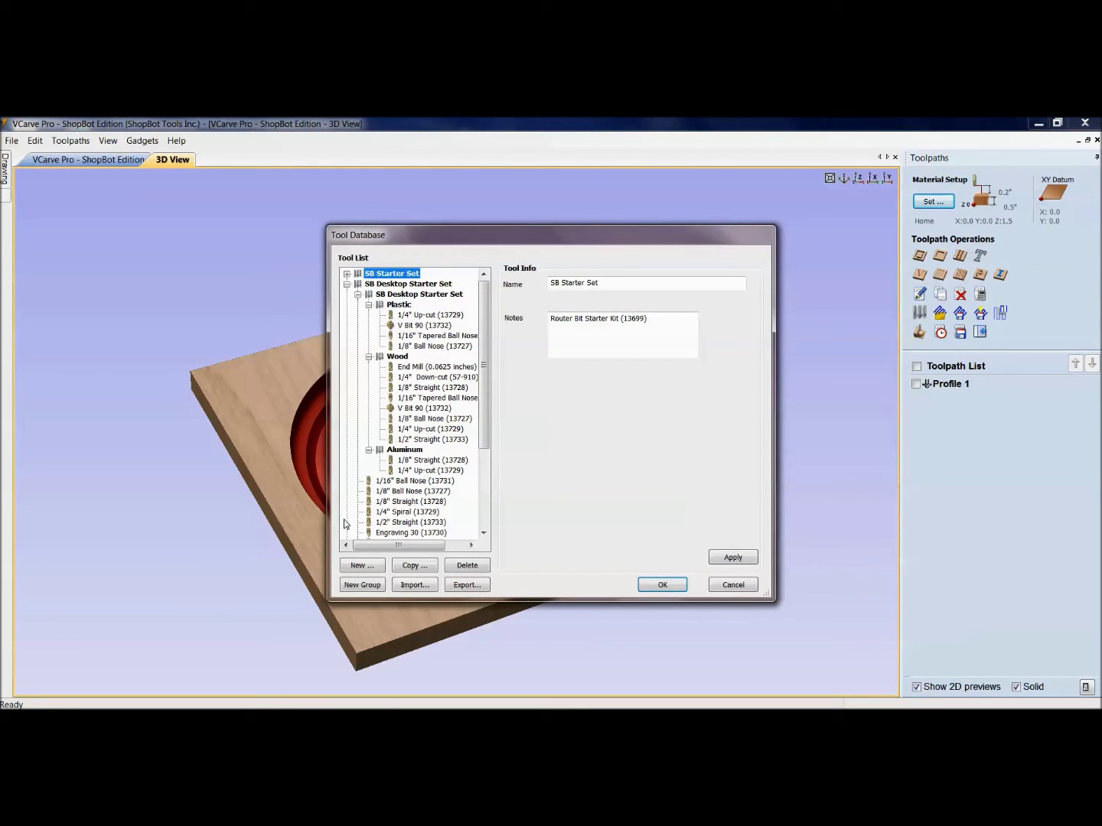
pyautogui.click(356, 567)
pyautogui.click(654, 300)
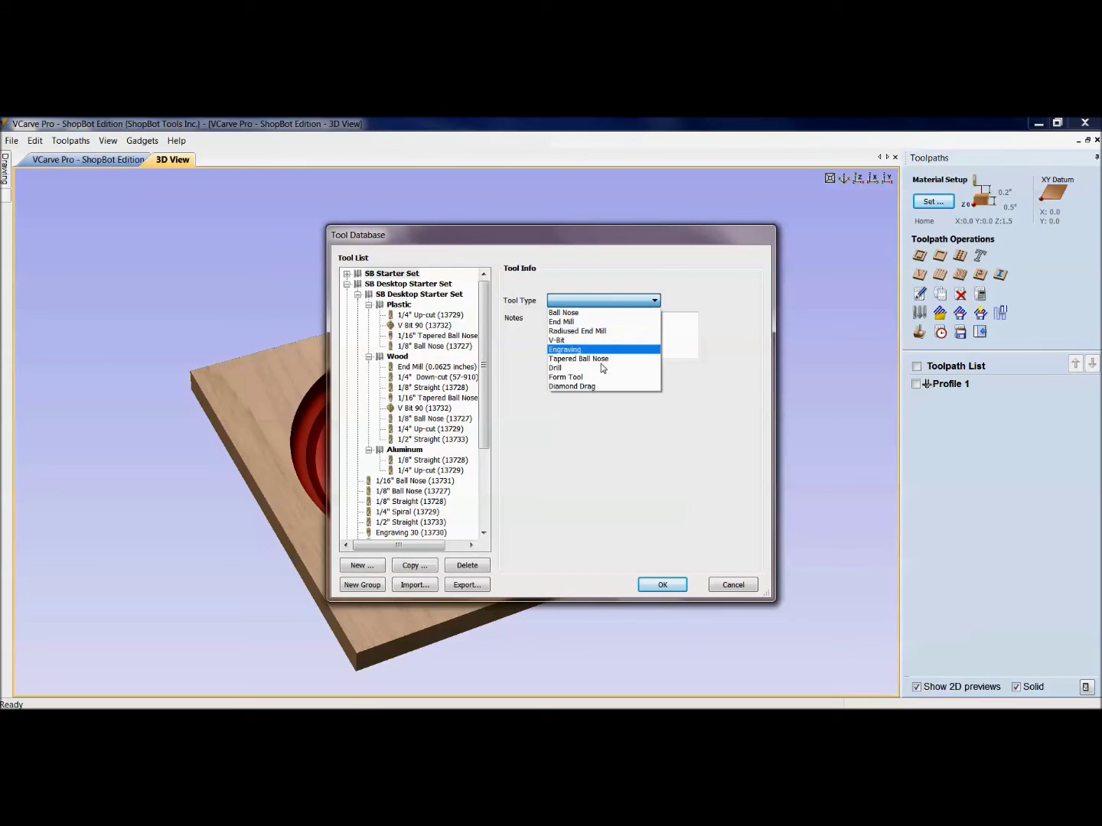
pyautogui.click(736, 566)
pyautogui.click(732, 584)
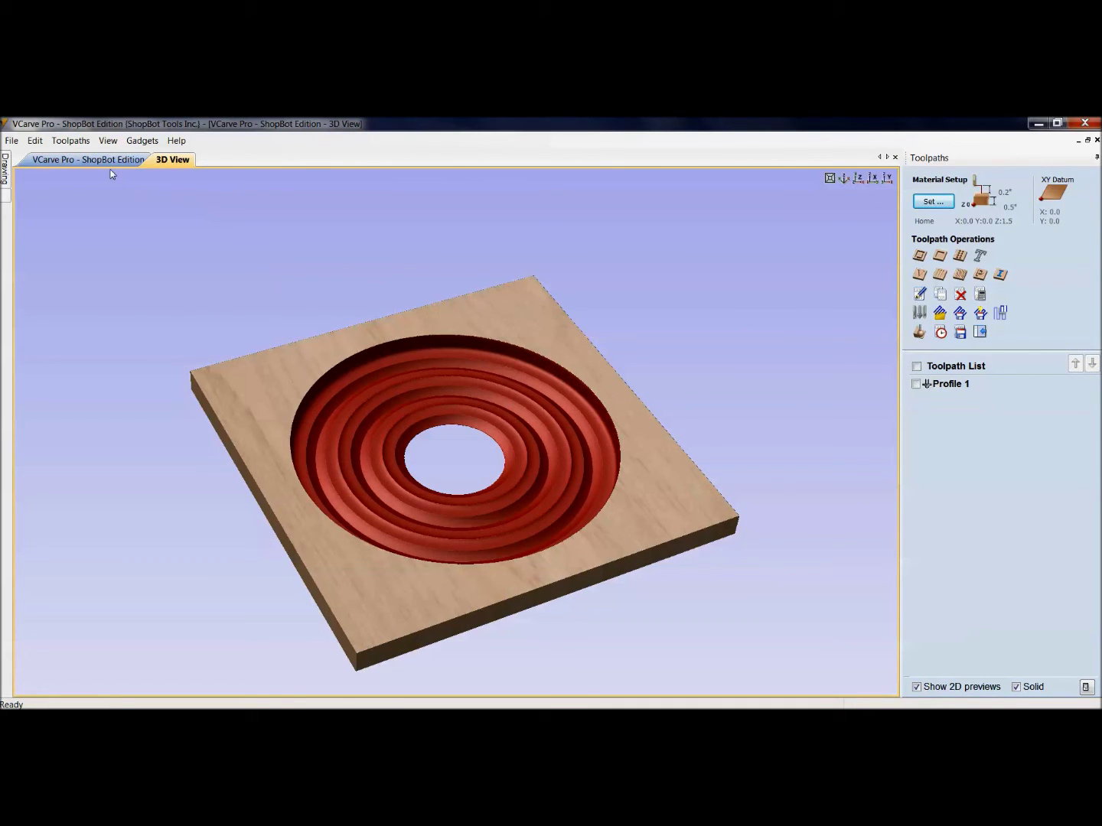
pyautogui.click(86, 159)
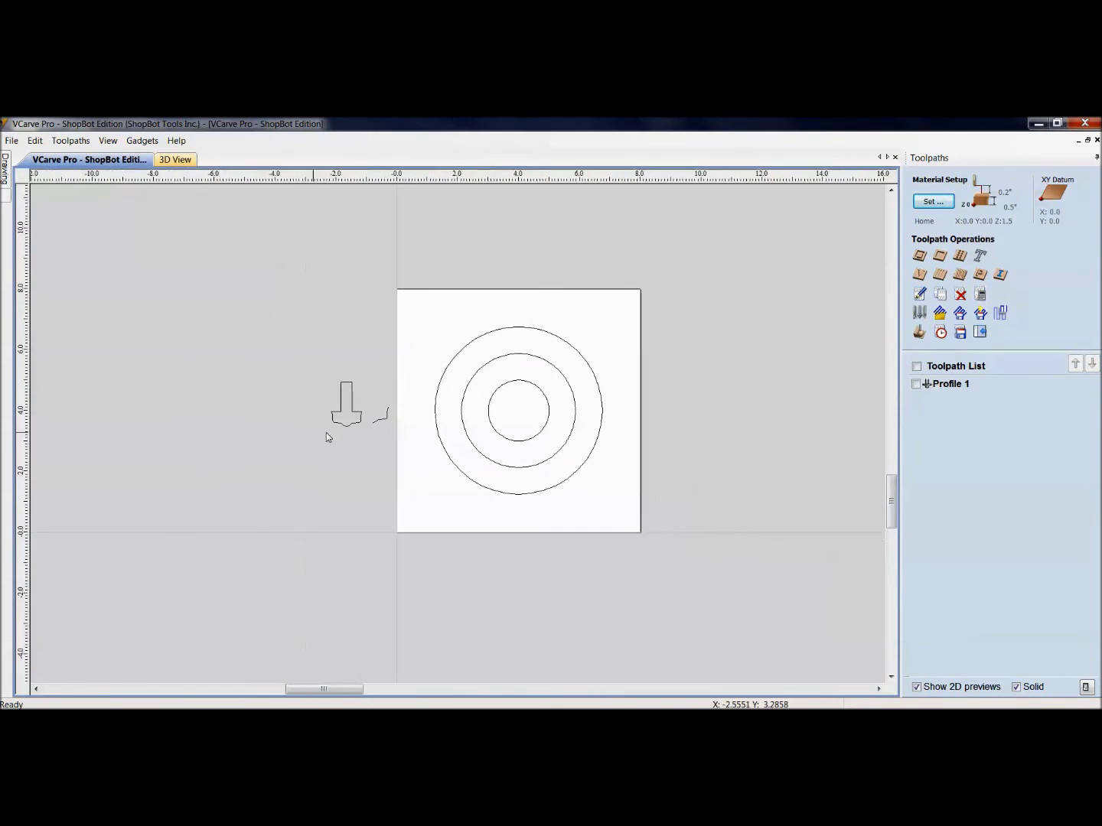
# Step: Zoom in and select the T-shaped profile's parts, showing the nodes of its curved bottom
pyautogui.scroll(5, 328, 432)
pyautogui.click(387, 383)
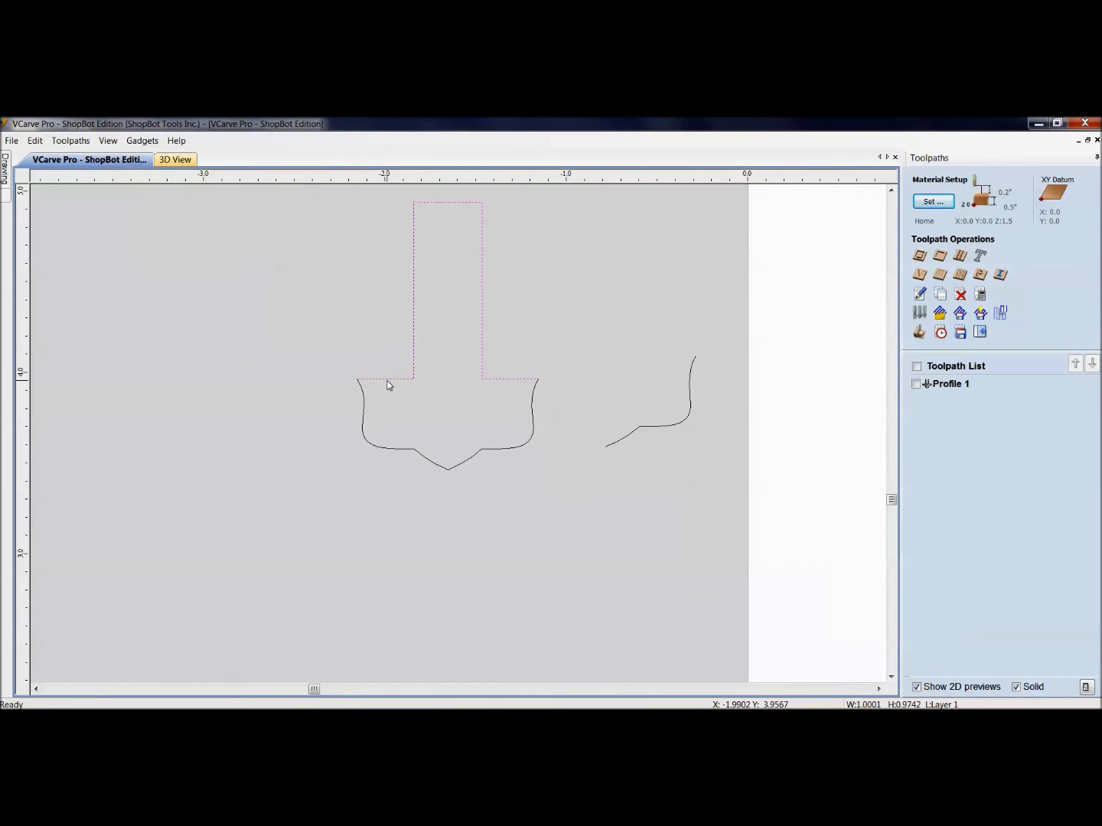
pyautogui.click(406, 456)
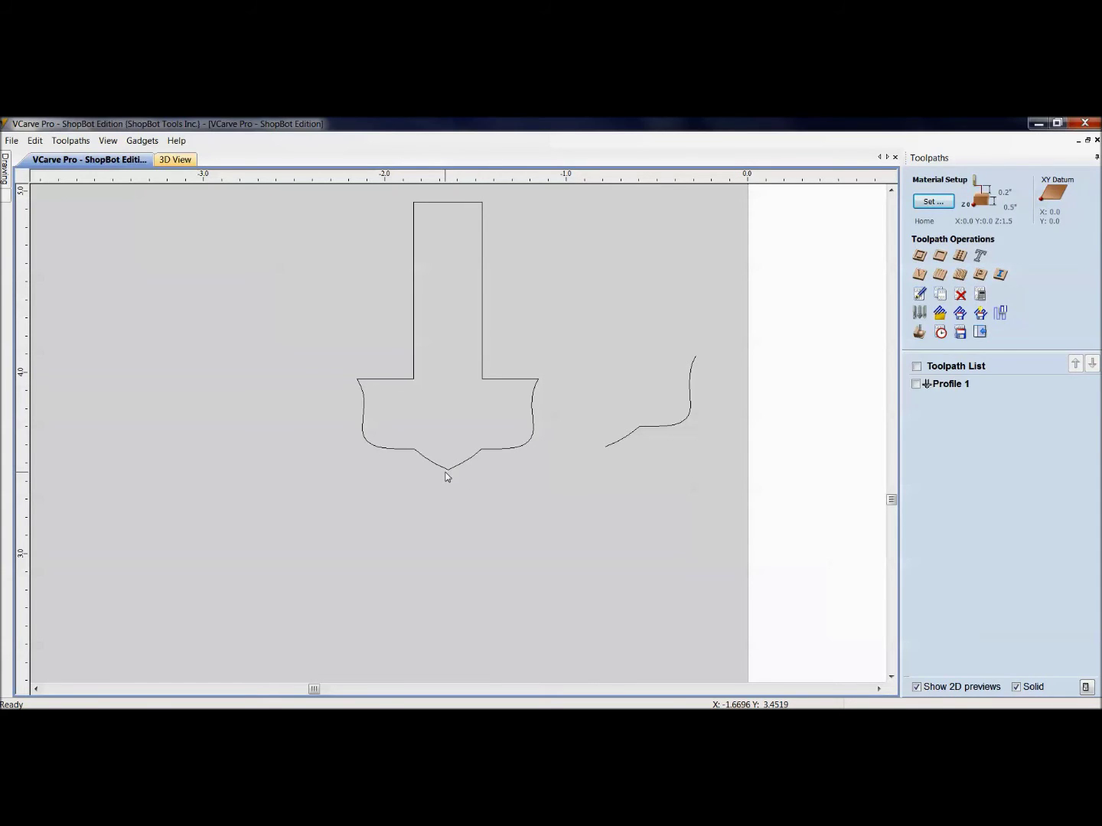
pyautogui.click(518, 380)
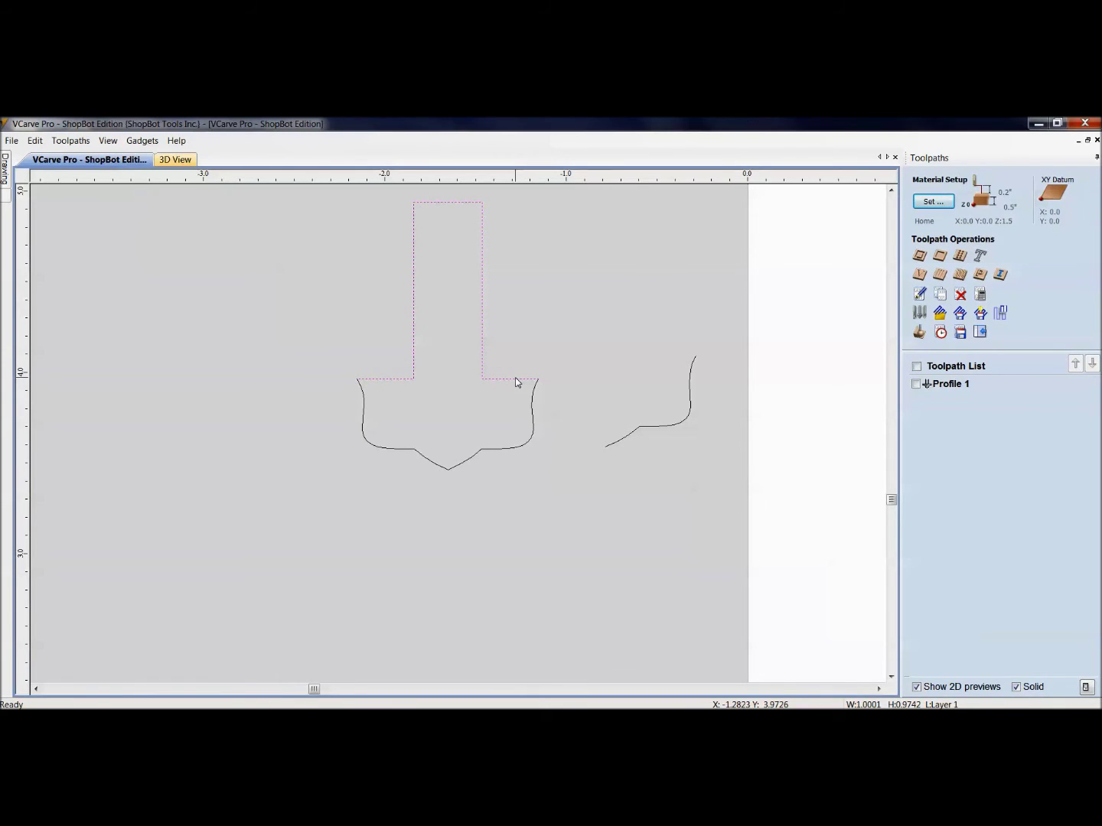
pyautogui.click(402, 450)
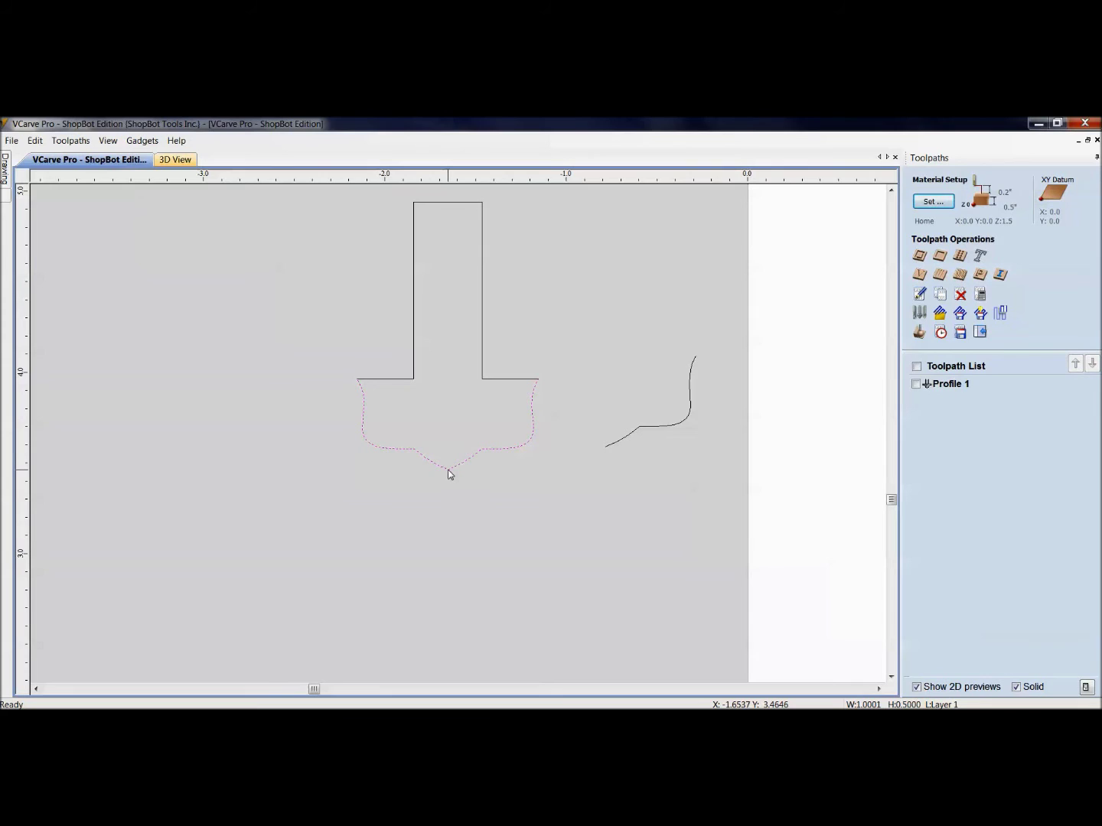
pyautogui.press('n')
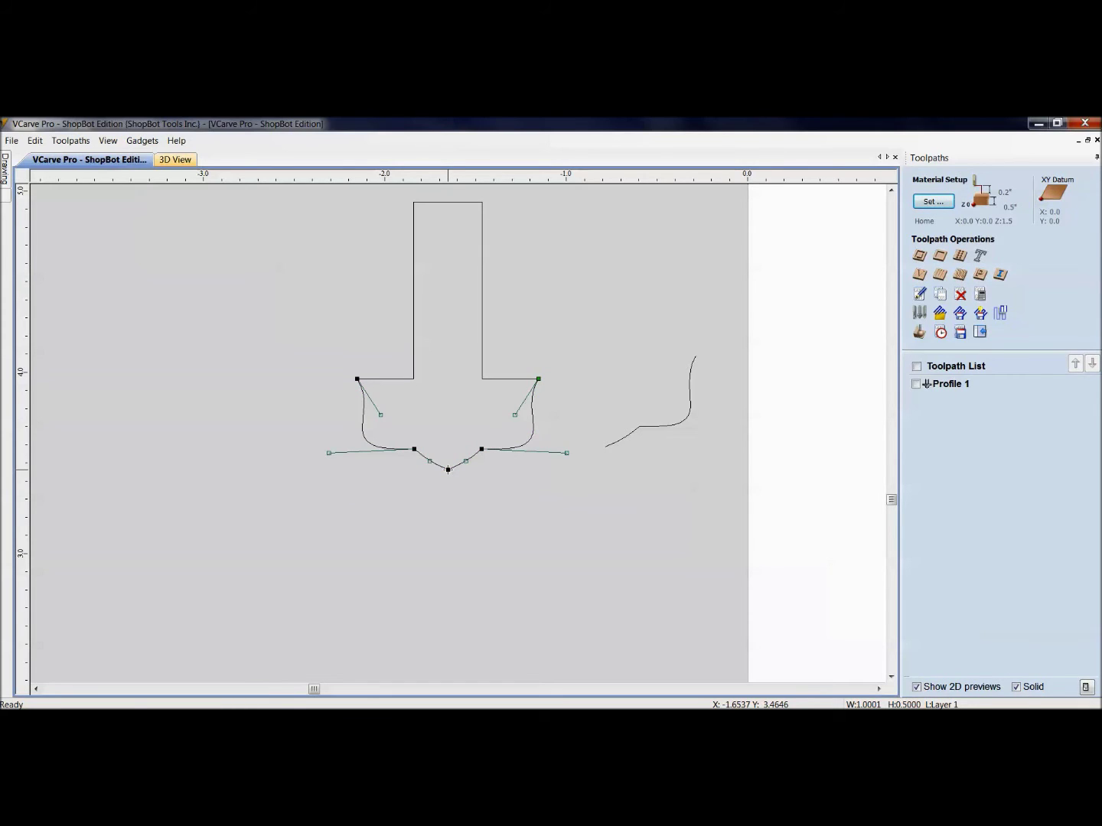
# Step: Select the free-standing curve and drag it slightly down and to the right
pyautogui.click(626, 441)
pyautogui.press('n')
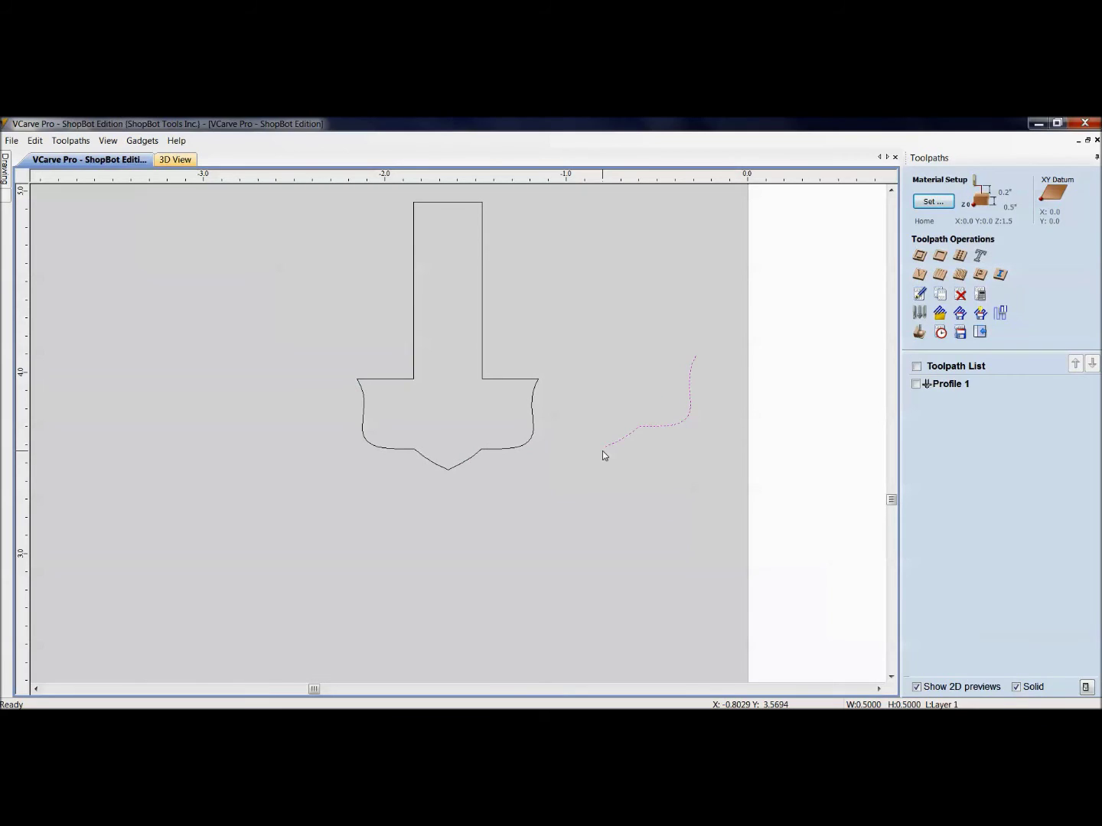
pyautogui.click(614, 459)
pyautogui.click(620, 441)
pyautogui.click(657, 427)
pyautogui.moveTo(655, 427); pyautogui.dragTo(664, 464)
pyautogui.click(670, 475)
pyautogui.click(666, 462)
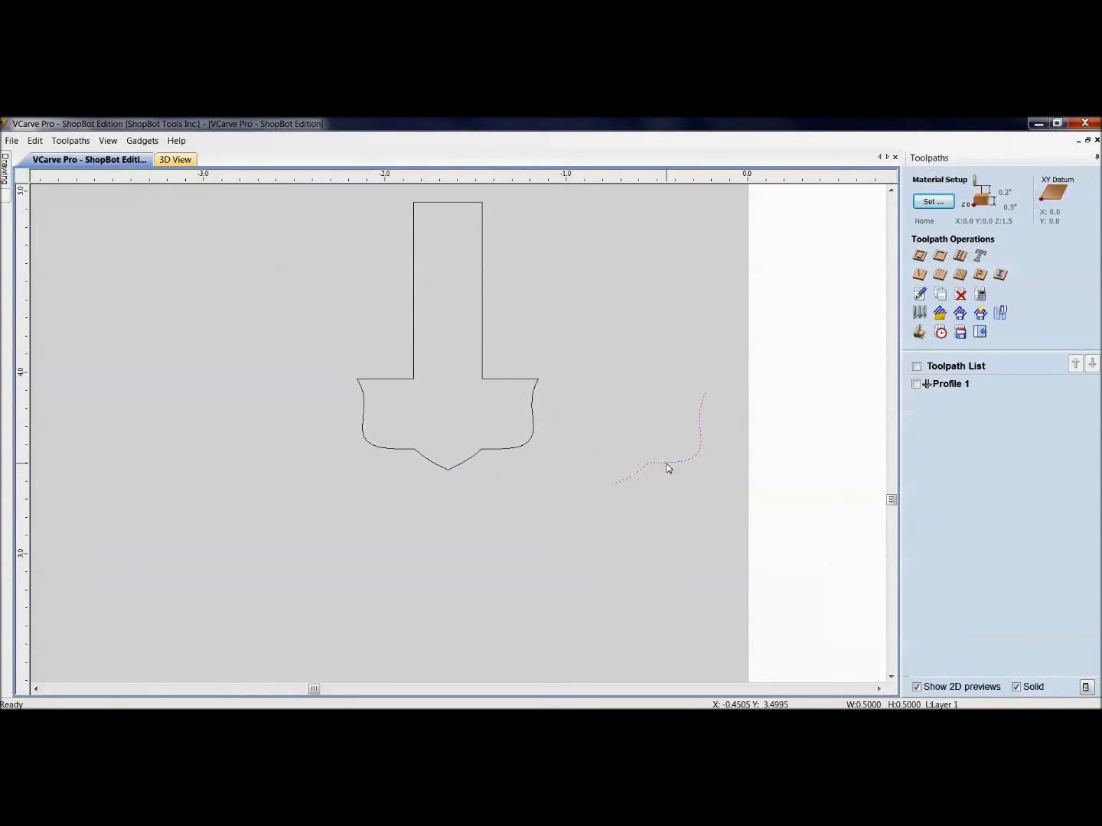
pyautogui.click(919, 314)
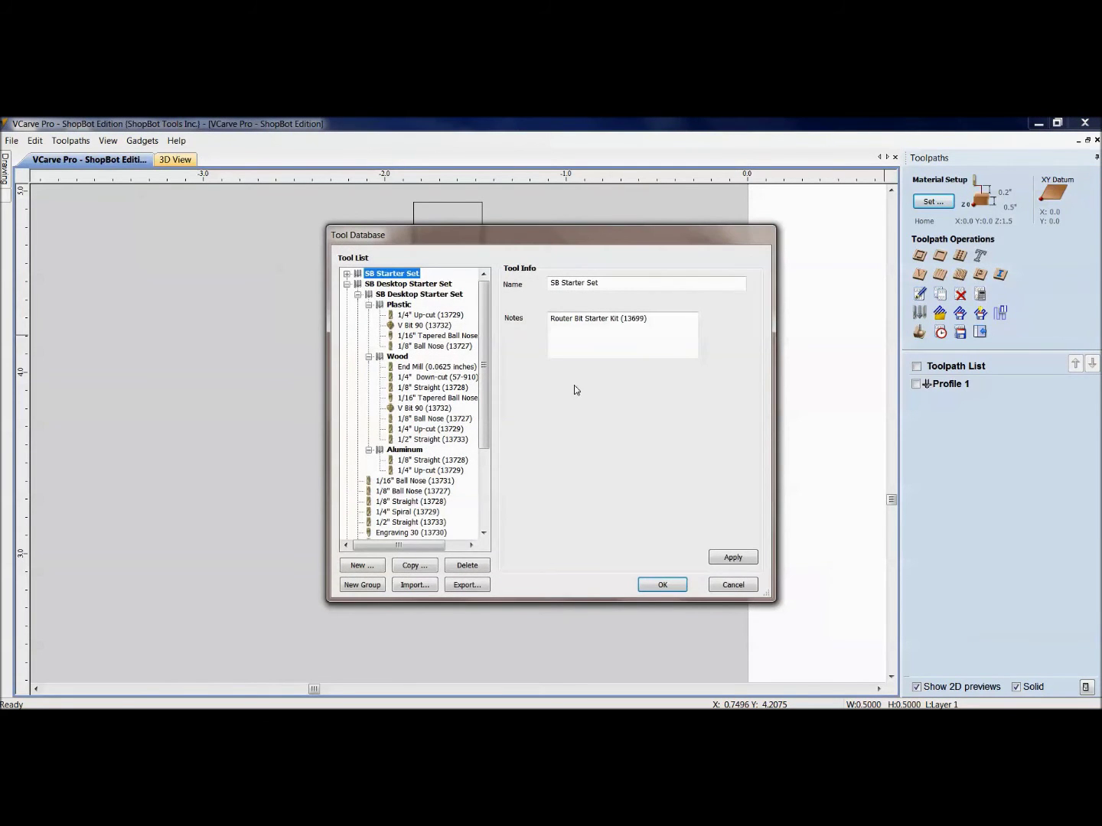
pyautogui.scroll(-4, 483, 428)
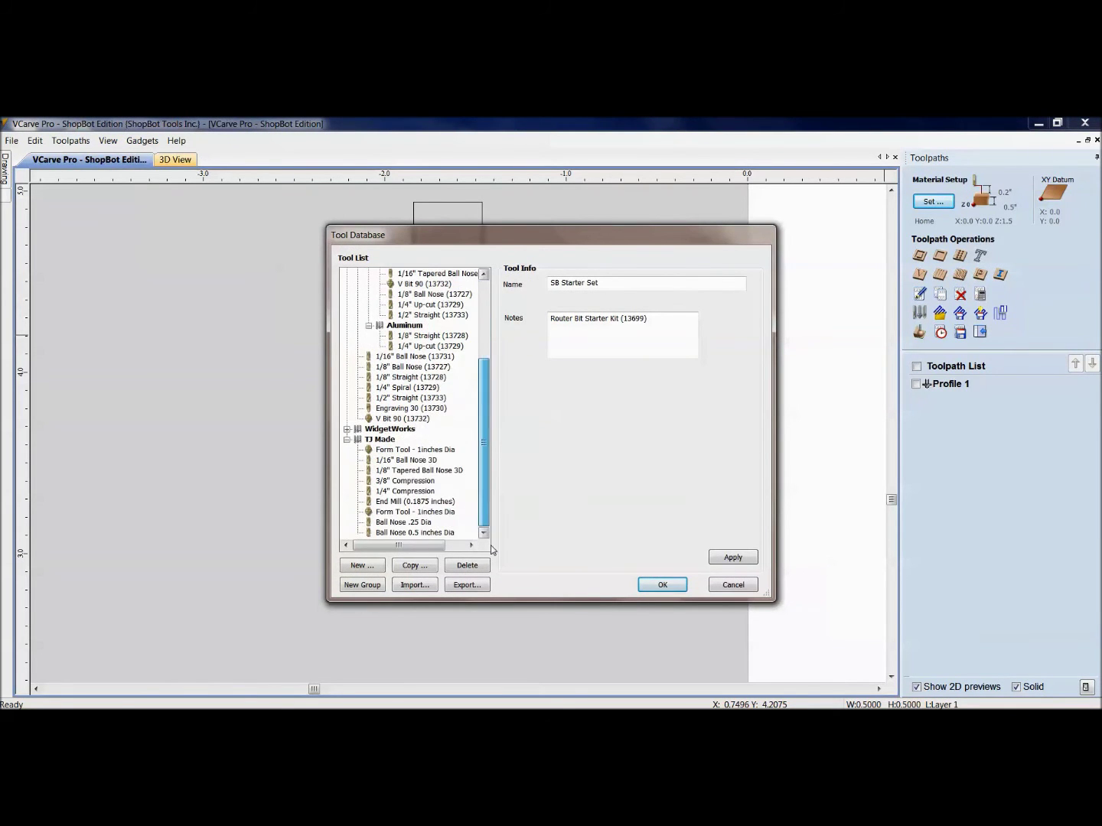
pyautogui.click(382, 440)
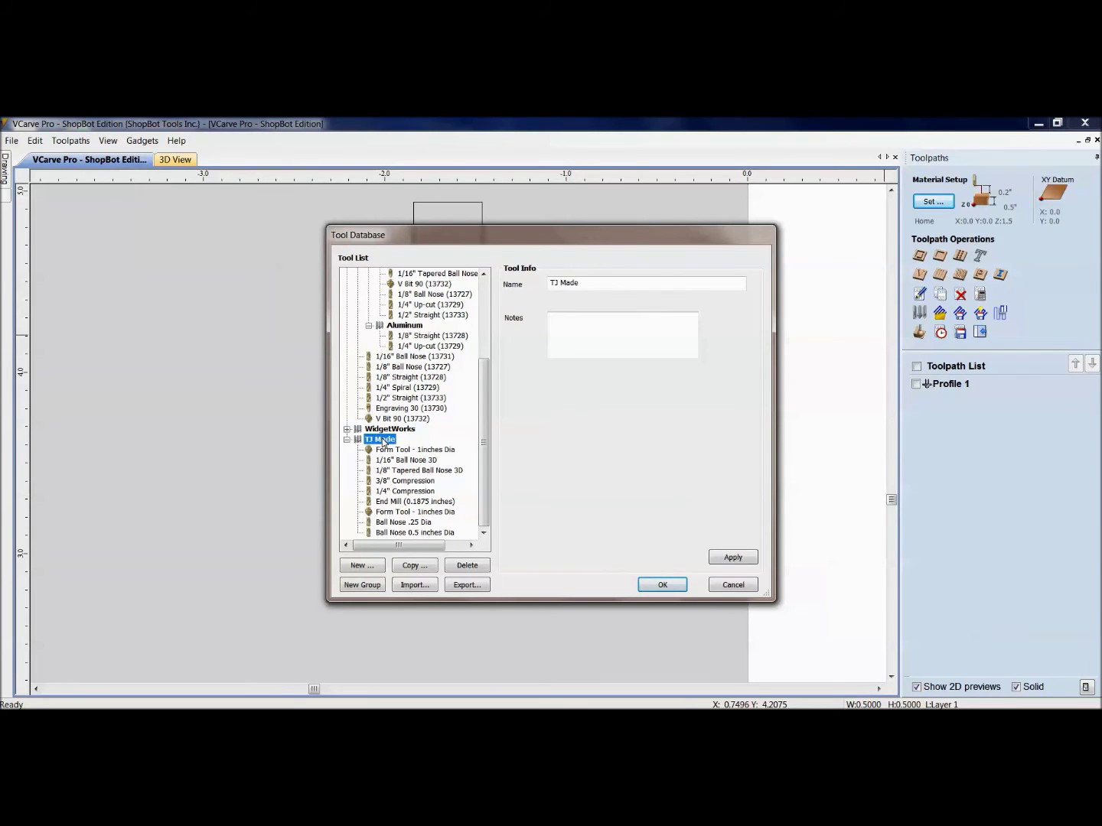
pyautogui.click(362, 566)
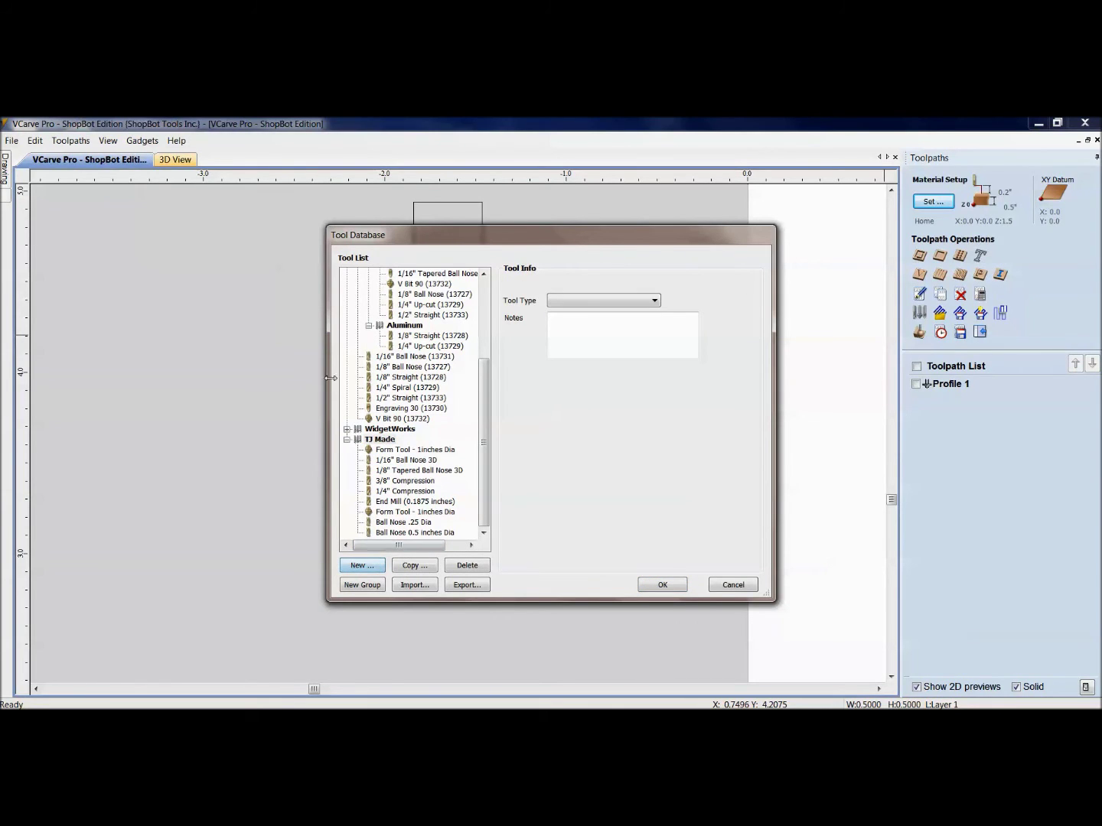
pyautogui.click(654, 302)
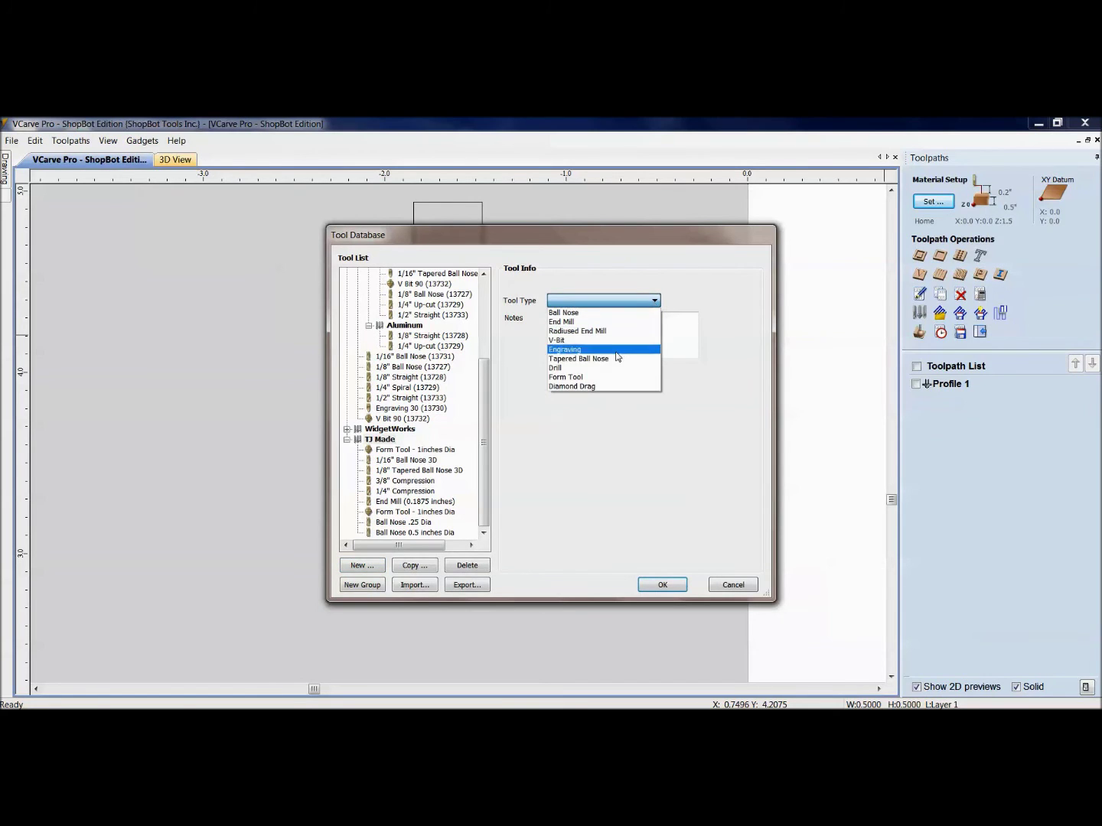
pyautogui.click(603, 377)
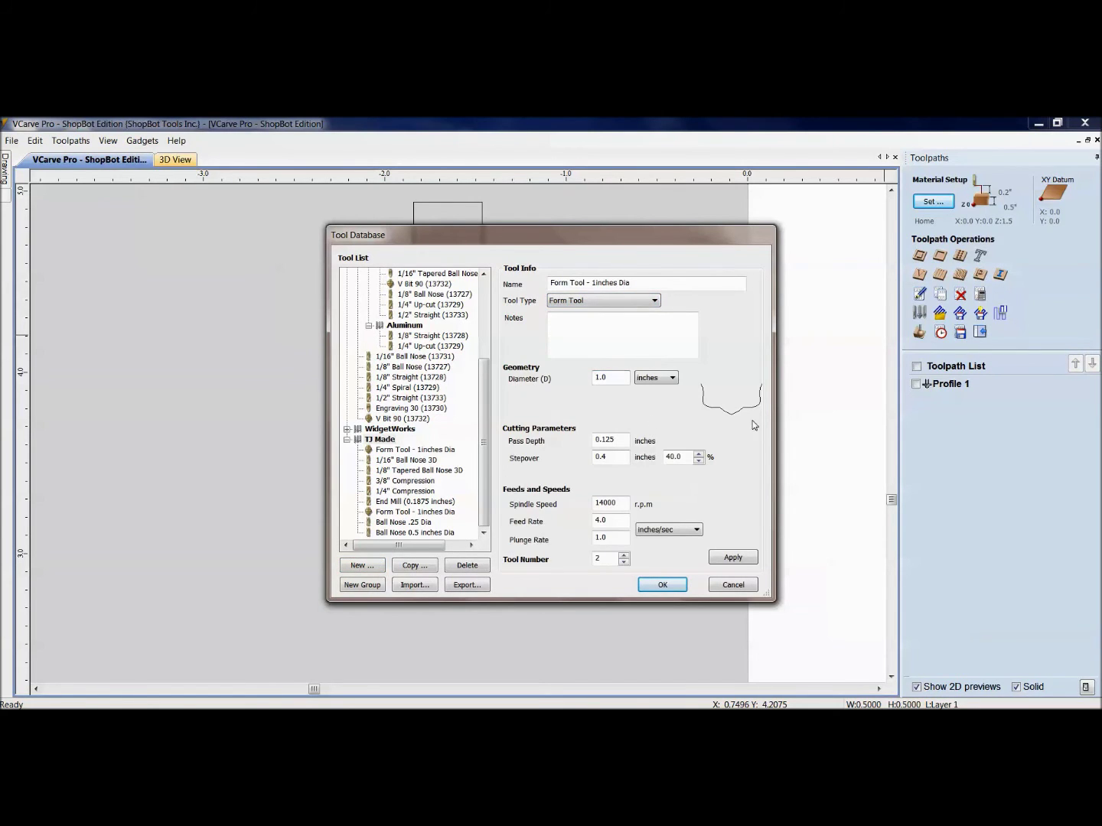
pyautogui.click(606, 379)
pyautogui.moveTo(578, 238)
pyautogui.mouseDown()
pyautogui.moveTo(649, 506)
pyautogui.moveTo(559, 527)
pyautogui.moveTo(320, 504)
pyautogui.mouseUp()
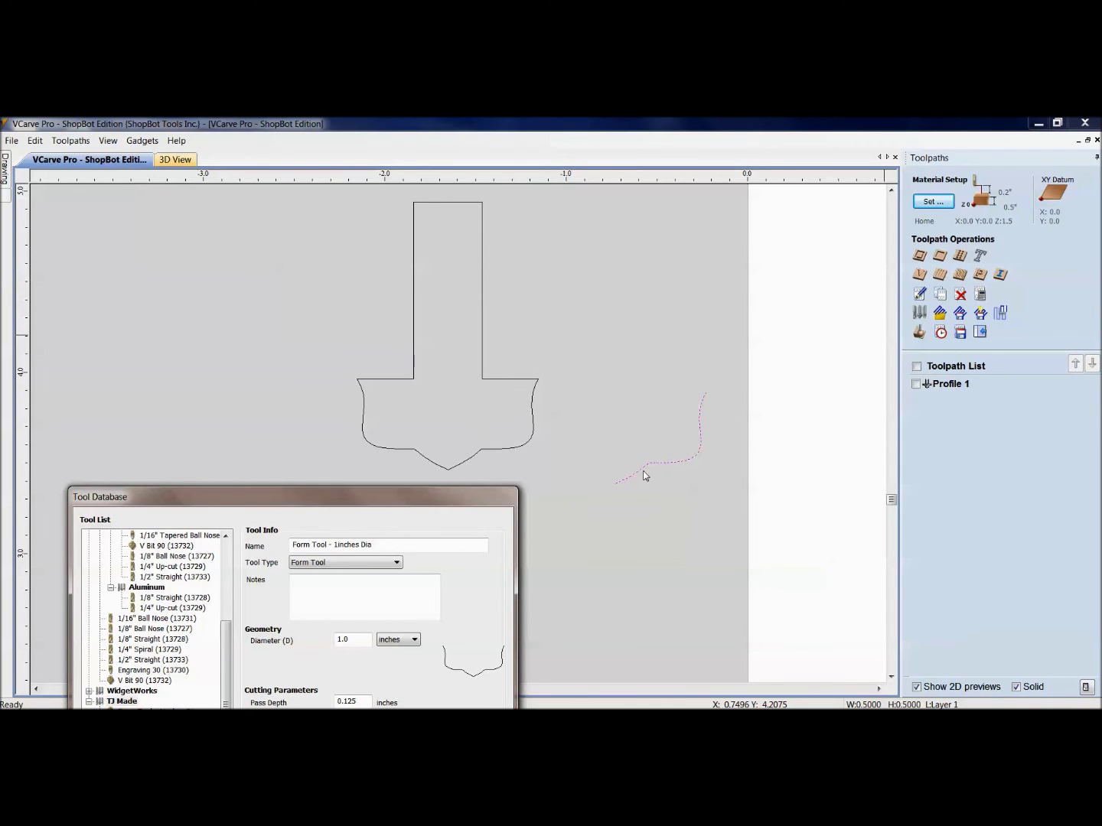
pyautogui.moveTo(463, 510); pyautogui.dragTo(669, 217)
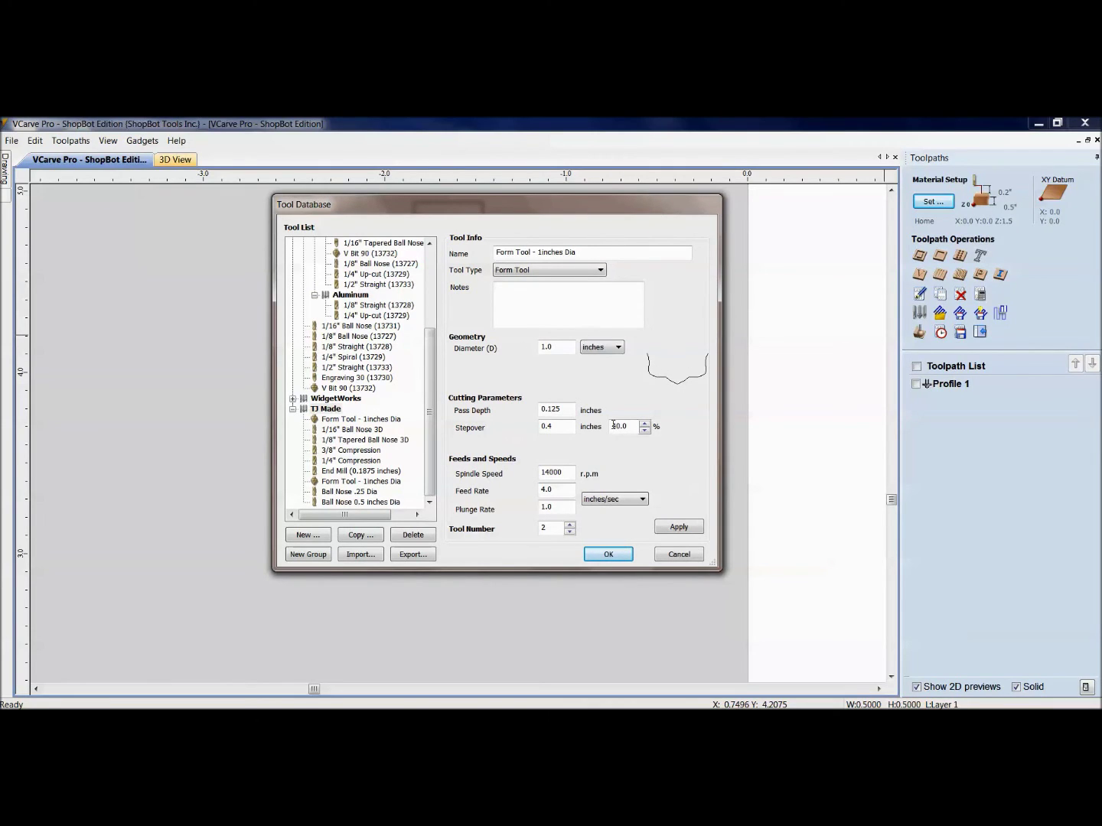
pyautogui.click(678, 554)
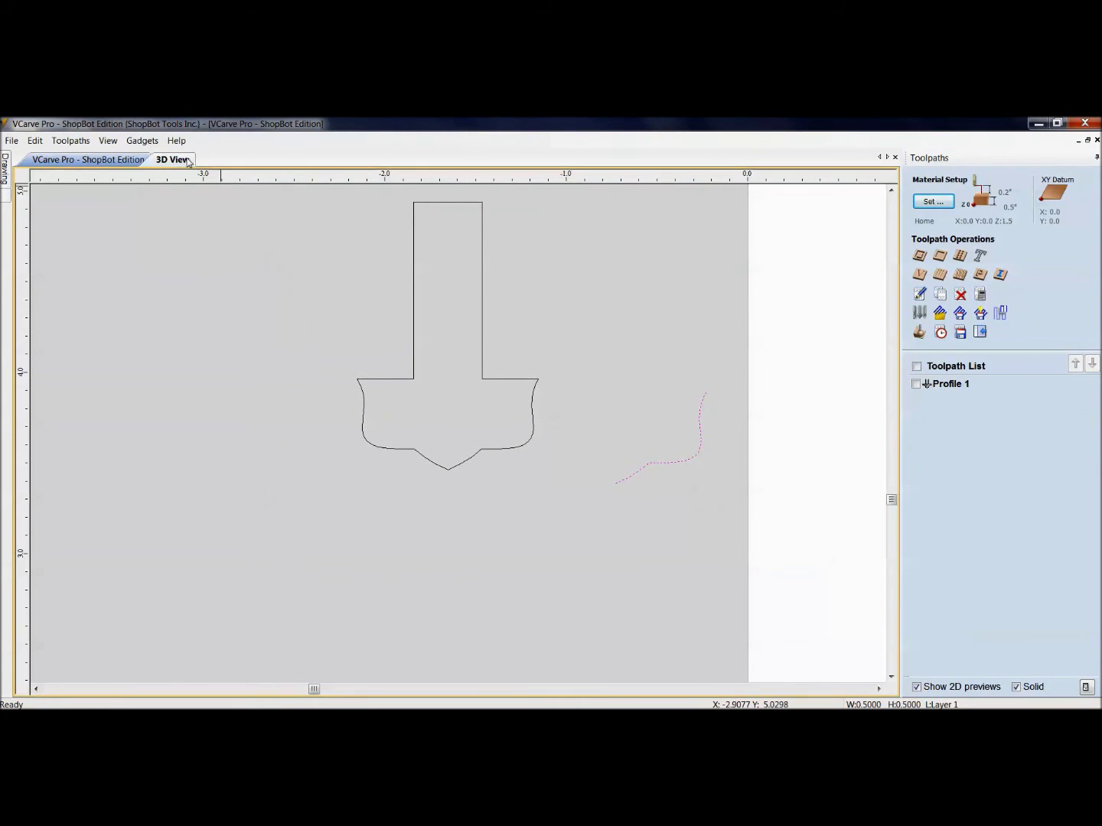
# Step: Switch to the 3D preview, tilt across the carved rings, and zoom out to show the whole board
pyautogui.click(186, 161)
pyautogui.scroll(5, 423, 380)
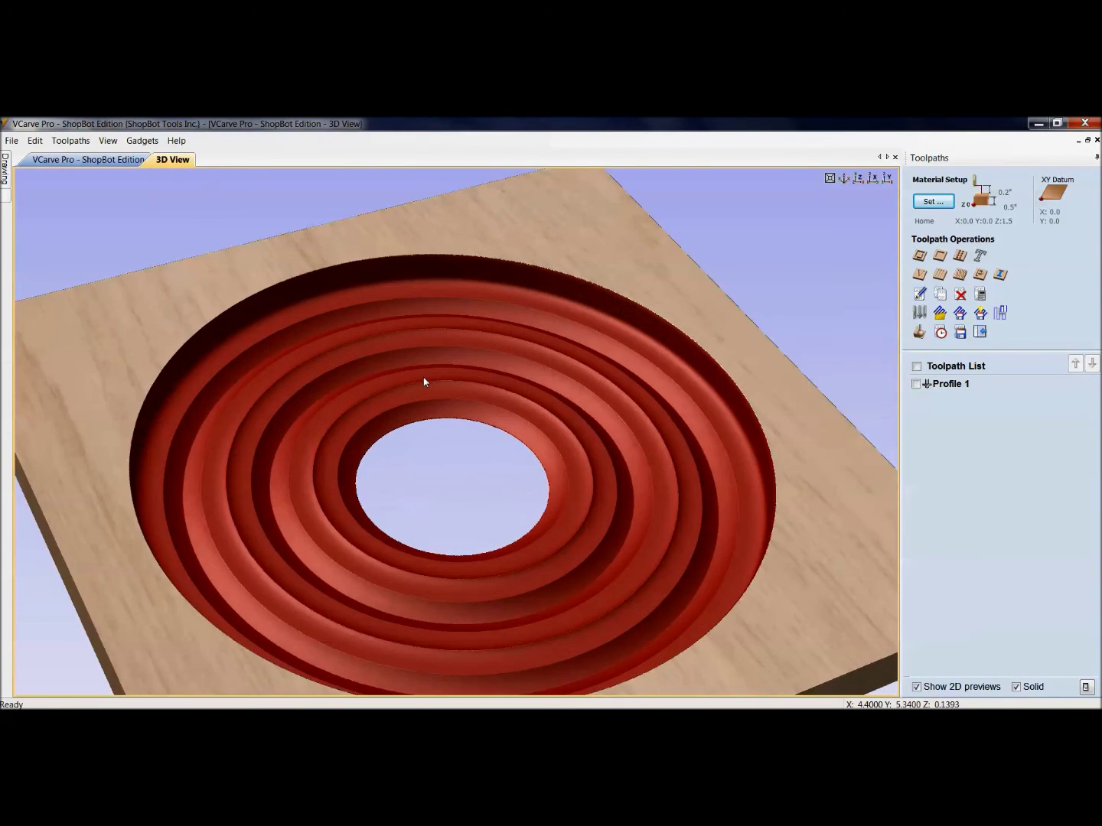
pyautogui.scroll(2, 425, 382)
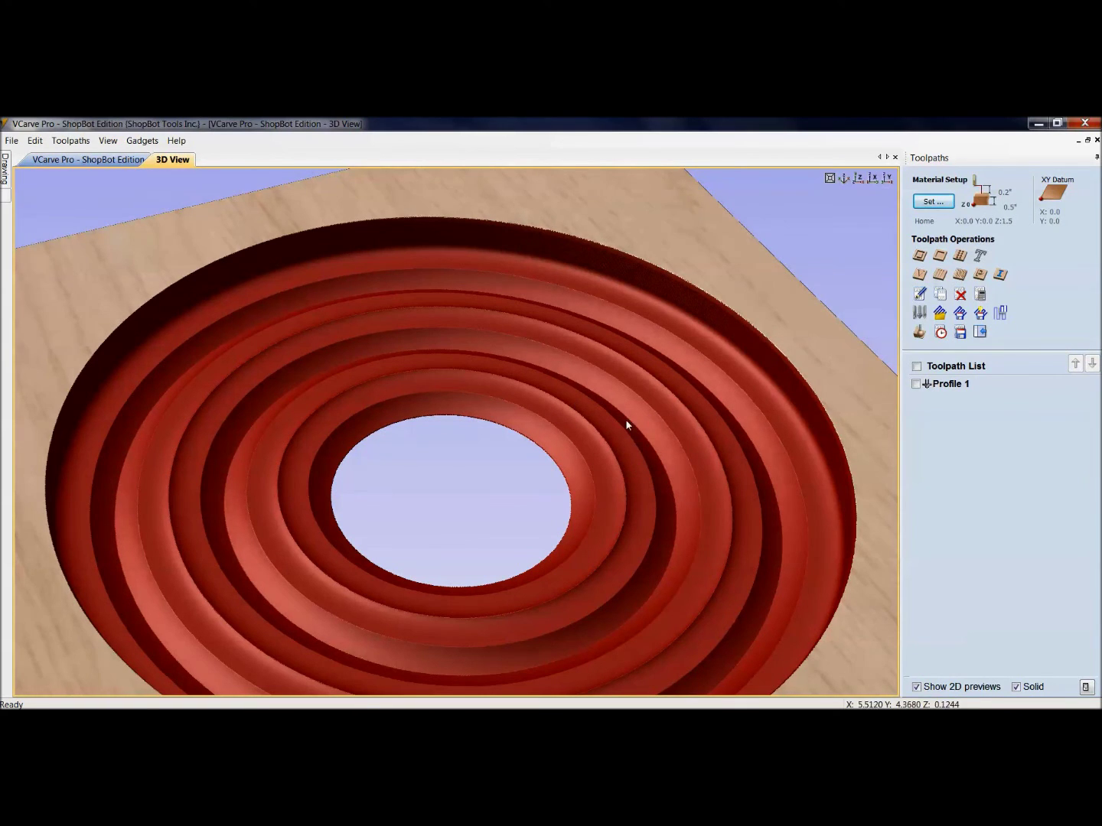
pyautogui.scroll(2, 664, 425)
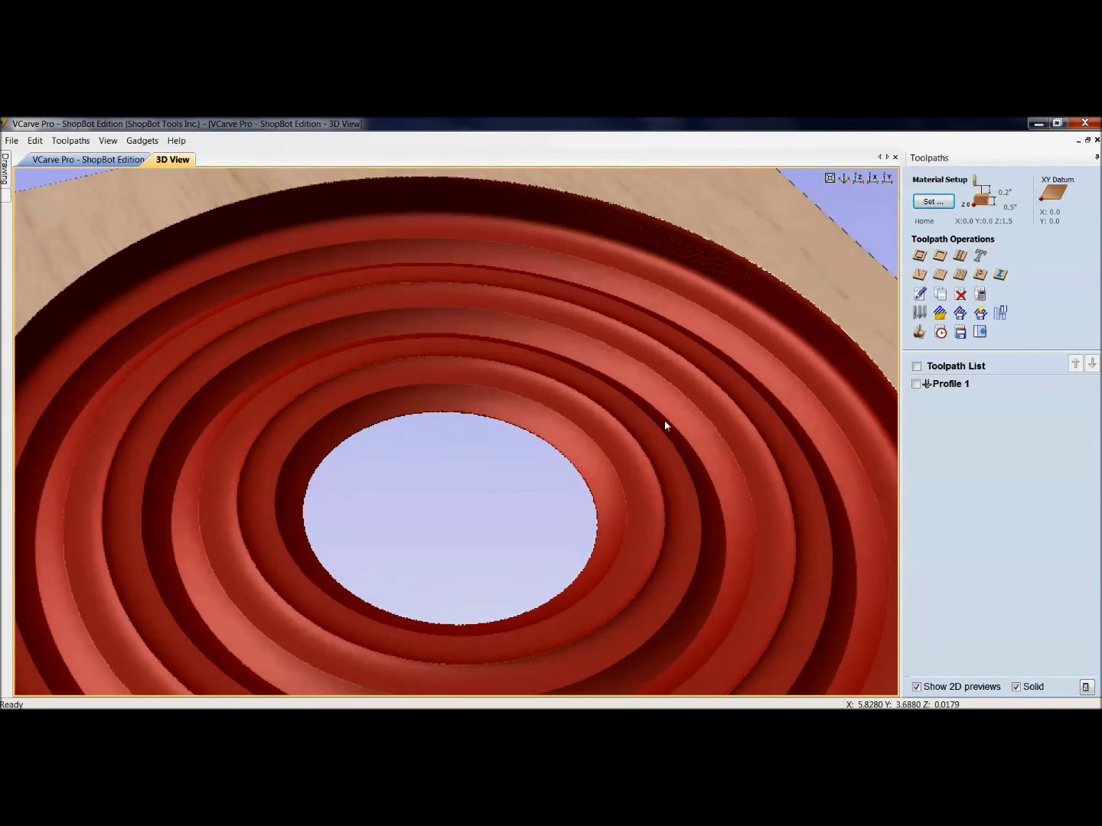
pyautogui.moveTo(658, 450); pyautogui.dragTo(642, 364)
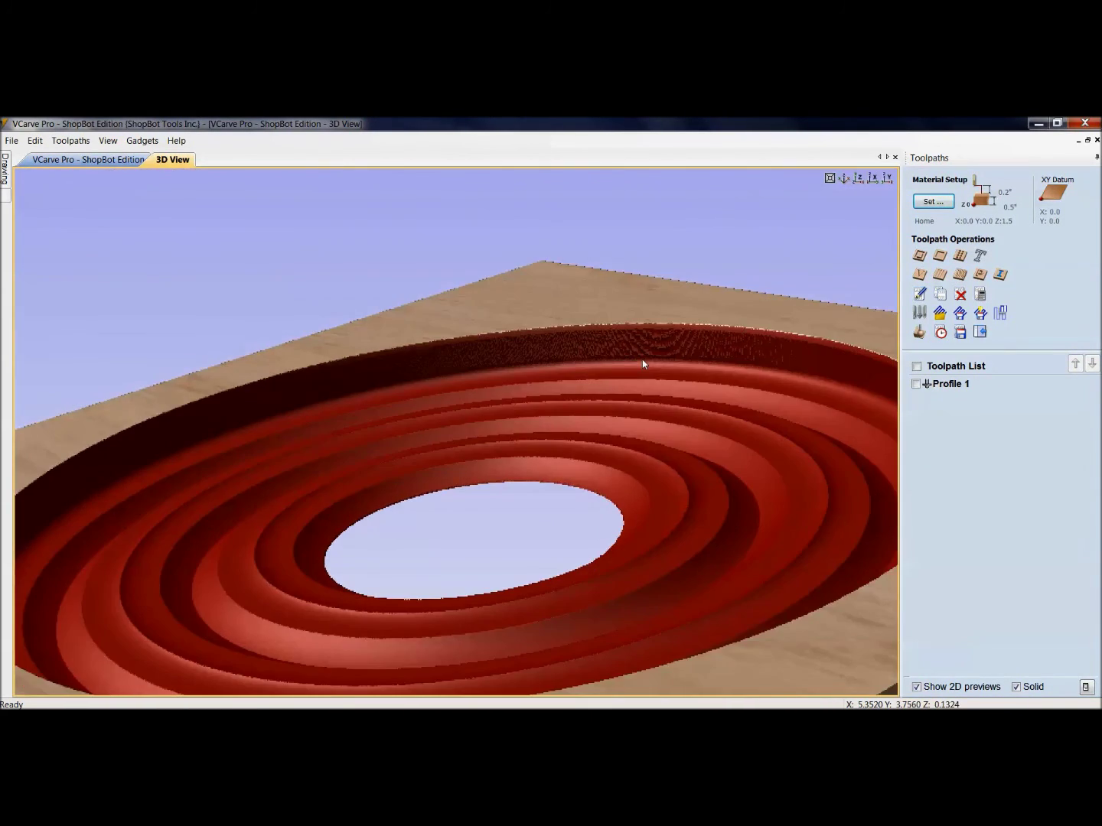
pyautogui.scroll(-3, 277, 496)
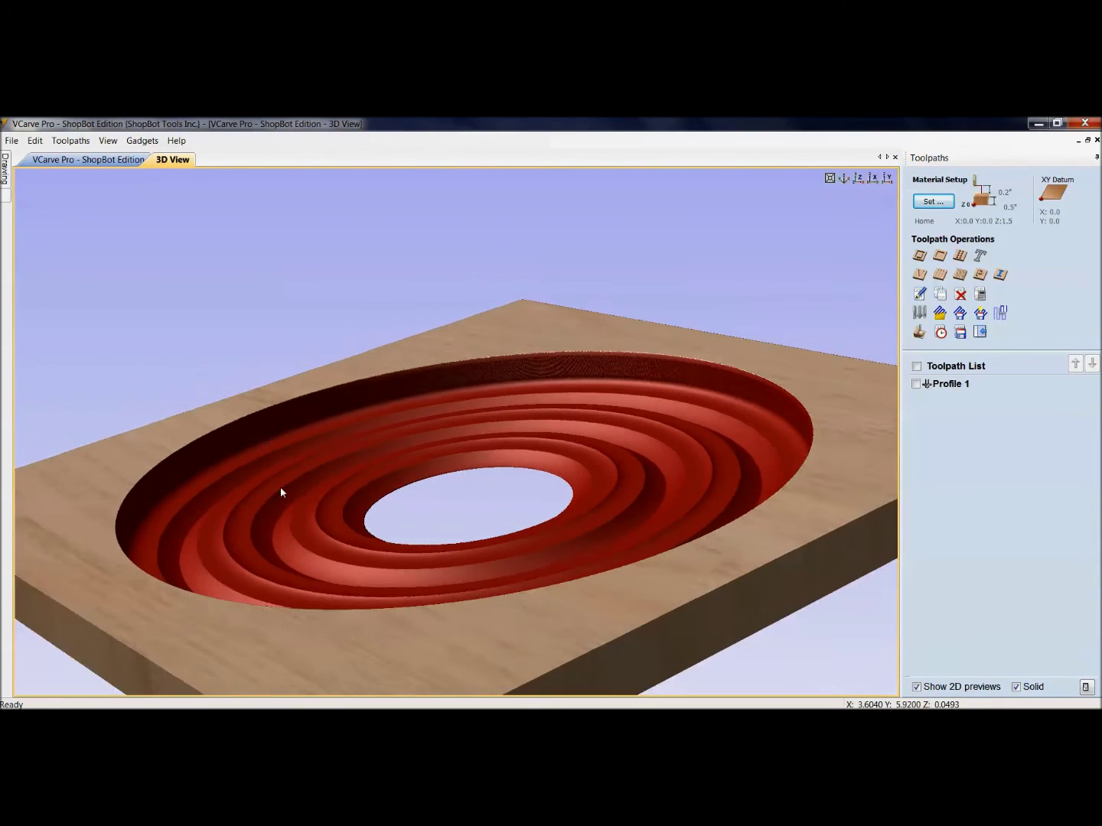
pyautogui.scroll(-2, 298, 485)
pyautogui.scroll(-1, 401, 483)
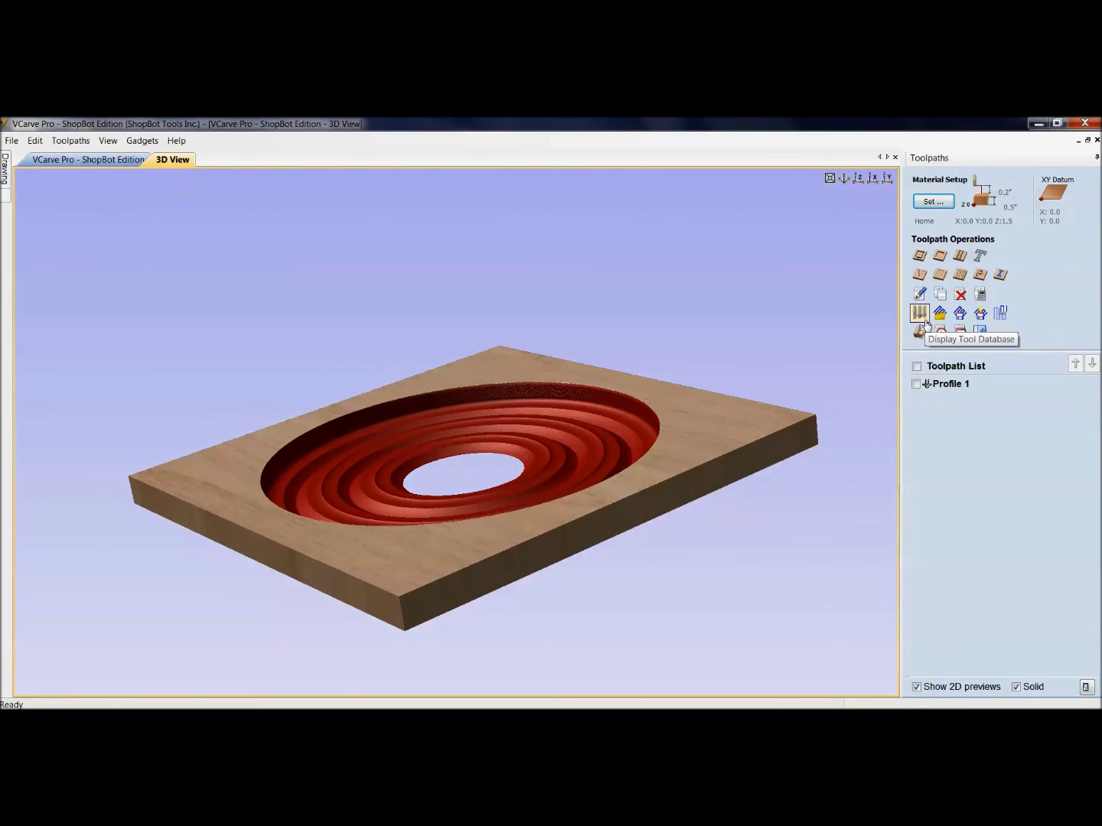
# Step: Collapse TJ Made, inspect SB Desktop Starter Set, WidgetWorks and TJ Made, then cancel the Tool Database
pyautogui.moveTo(706, 442); pyautogui.dragTo(531, 596)
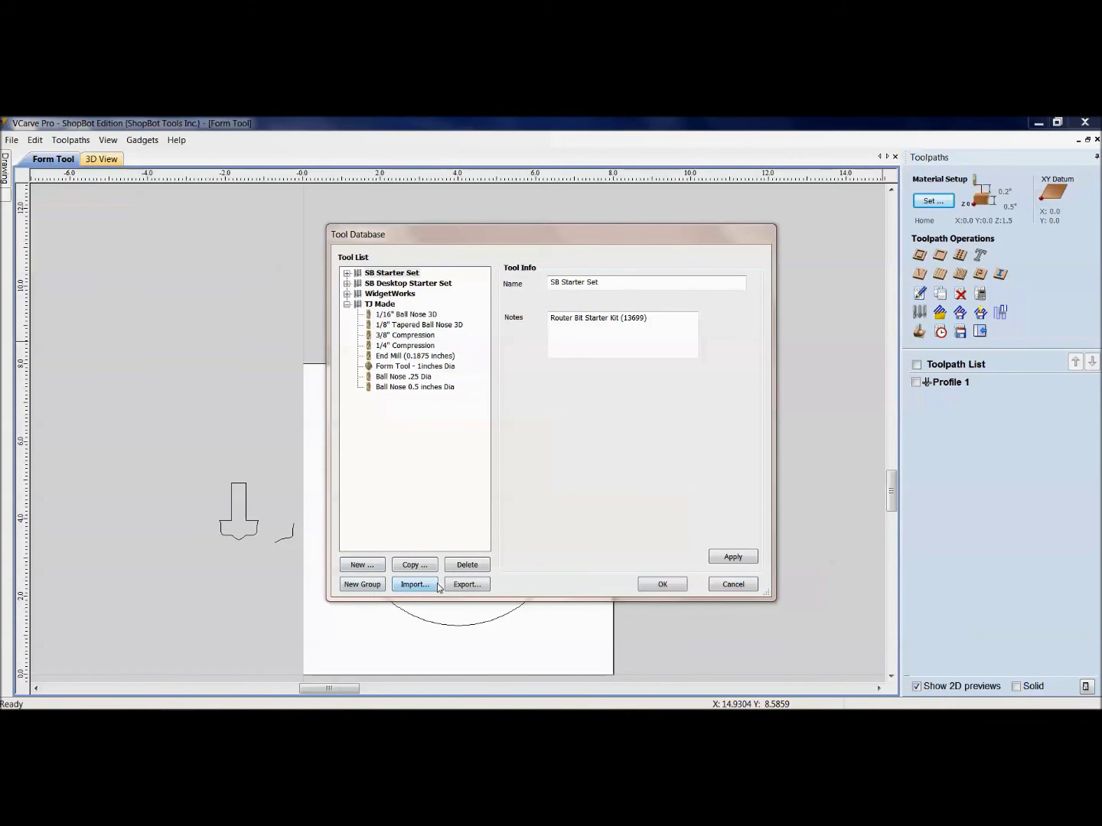
pyautogui.click(347, 304)
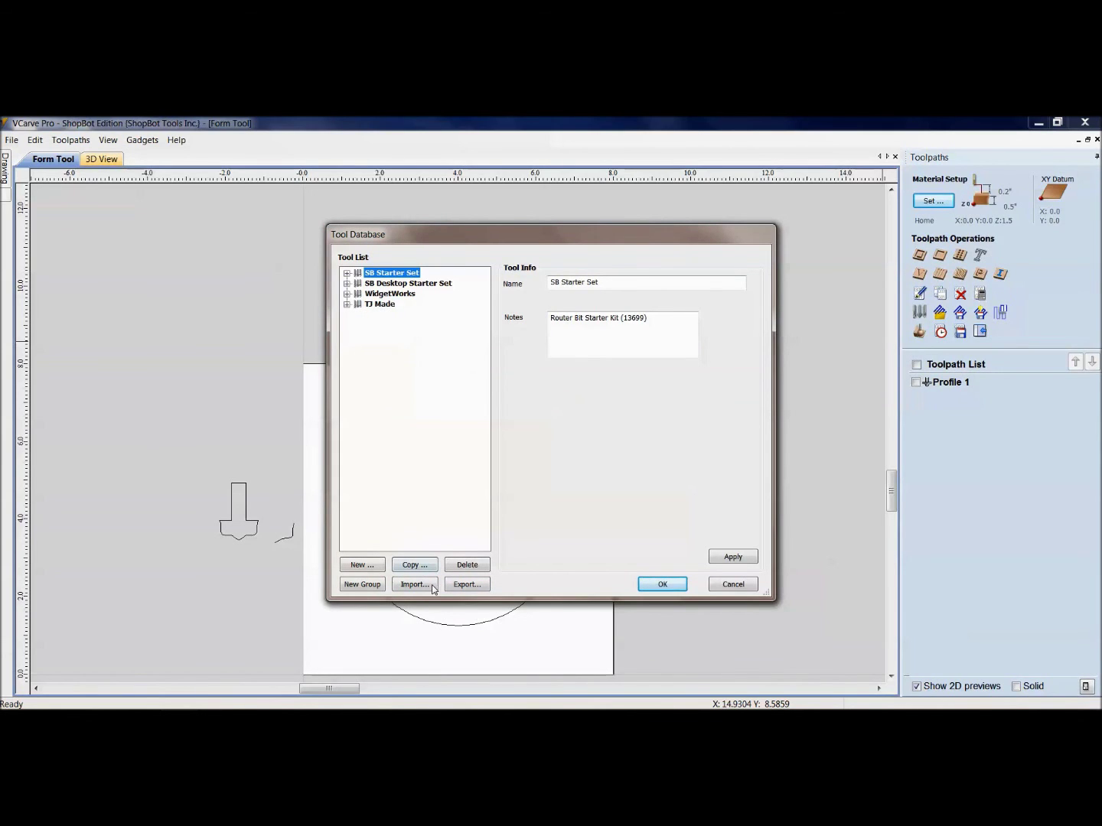
pyautogui.click(379, 284)
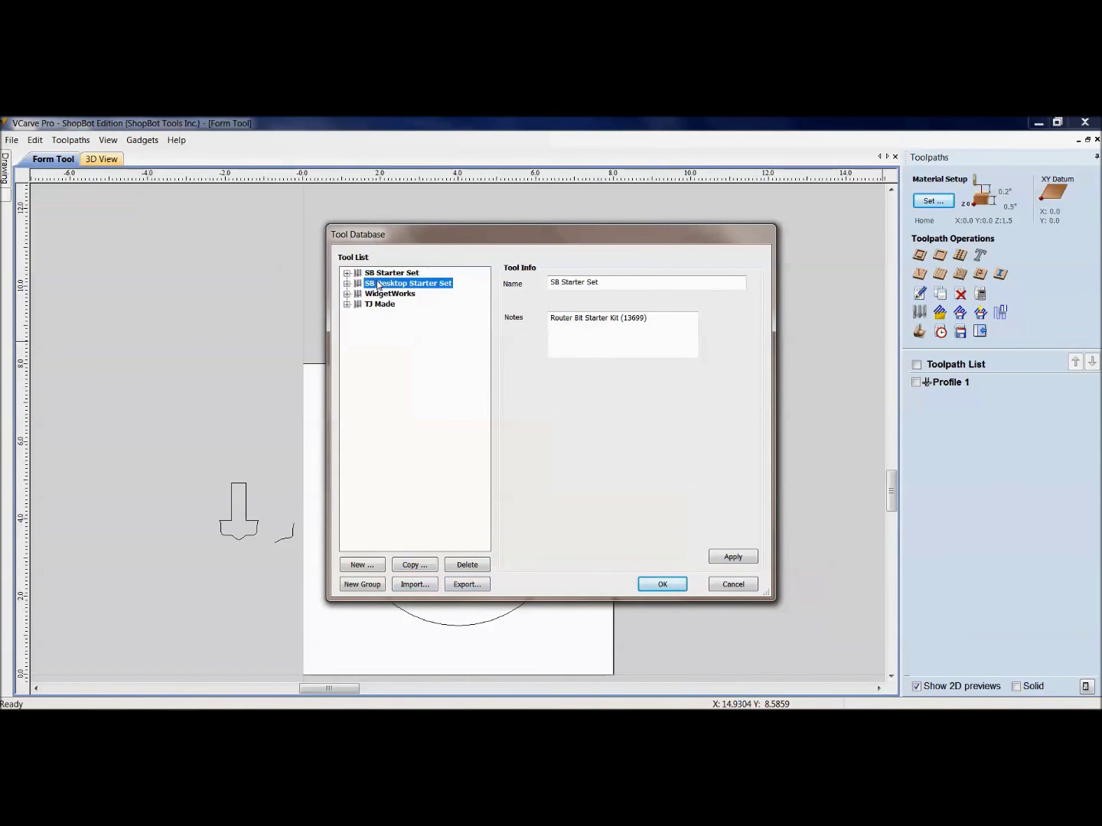
pyautogui.click(375, 295)
pyautogui.click(378, 305)
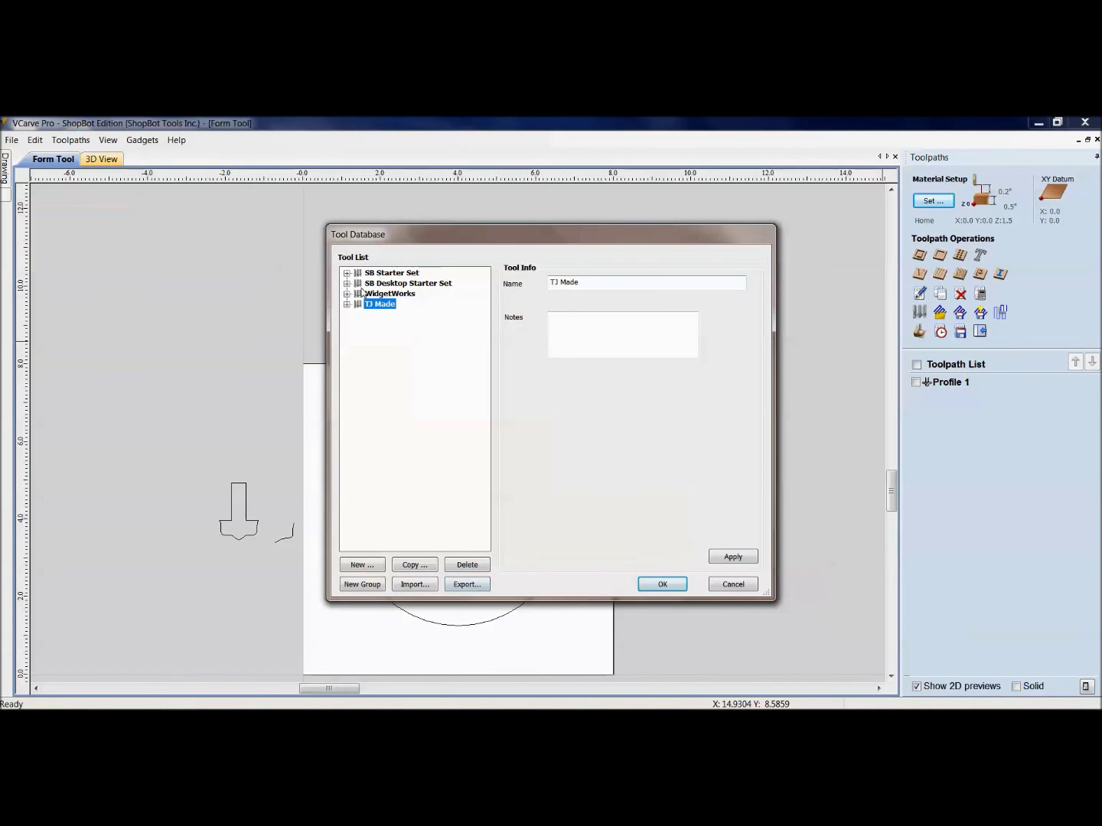
pyautogui.click(733, 583)
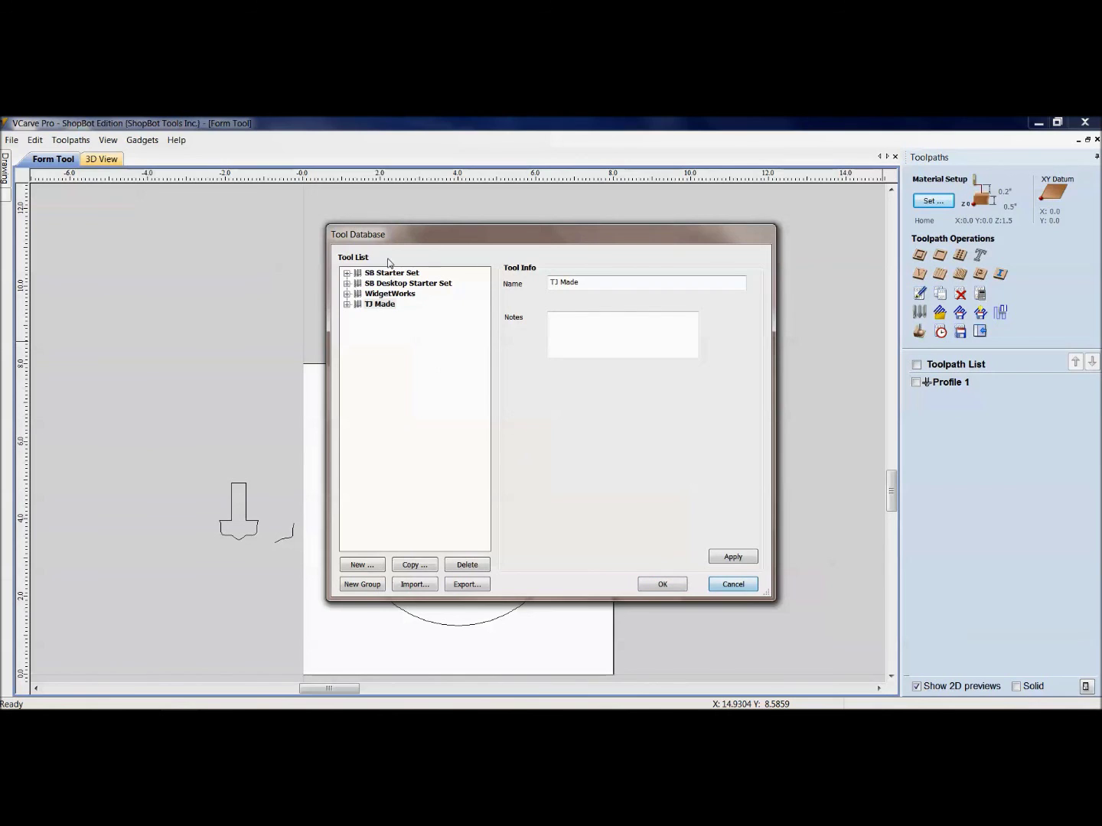
pyautogui.click(720, 589)
pyautogui.click(10, 140)
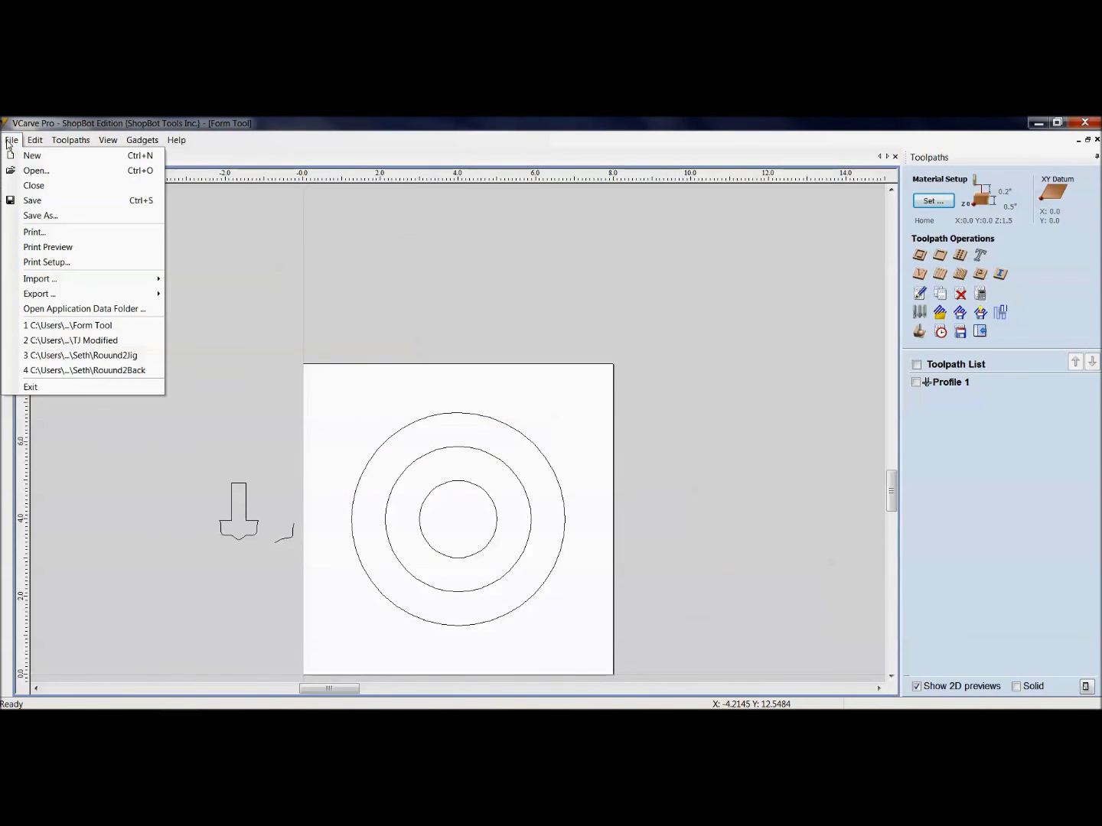
# Step: Copy tools.tool_db from VCarve Pro's application data ToolDatabase folder
pyautogui.click(61, 309)
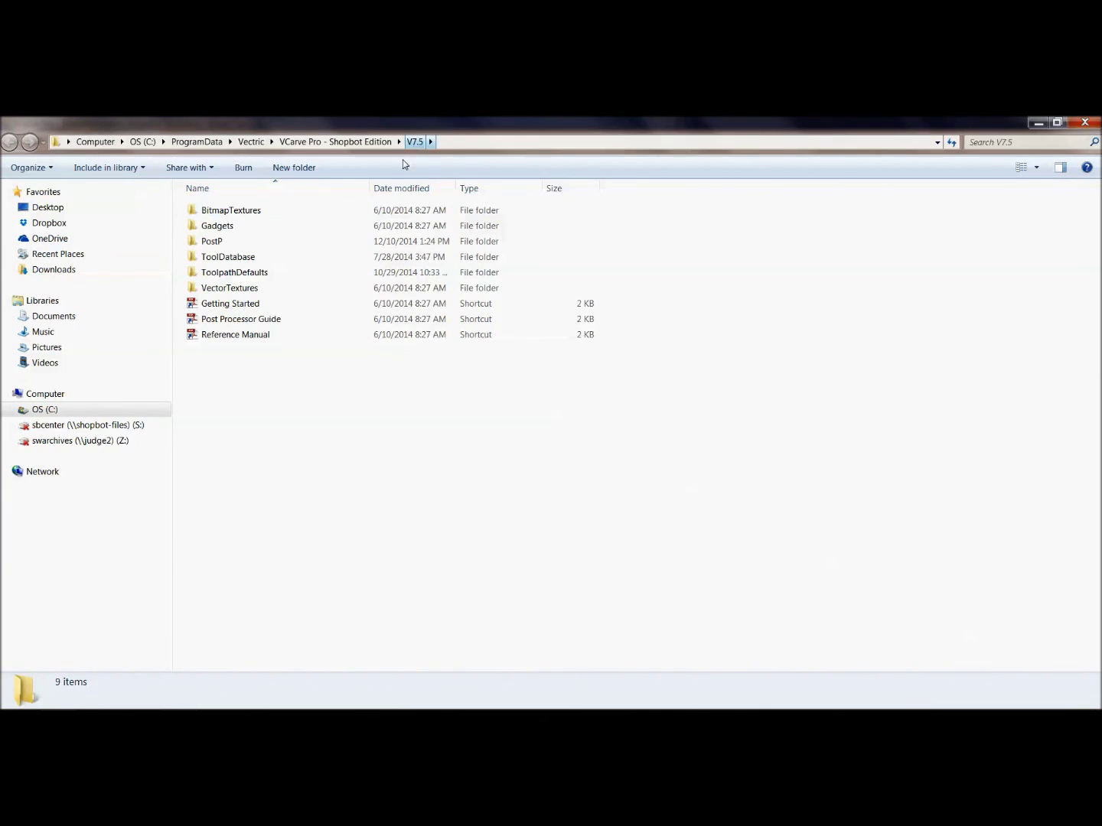
pyautogui.doubleClick(231, 258)
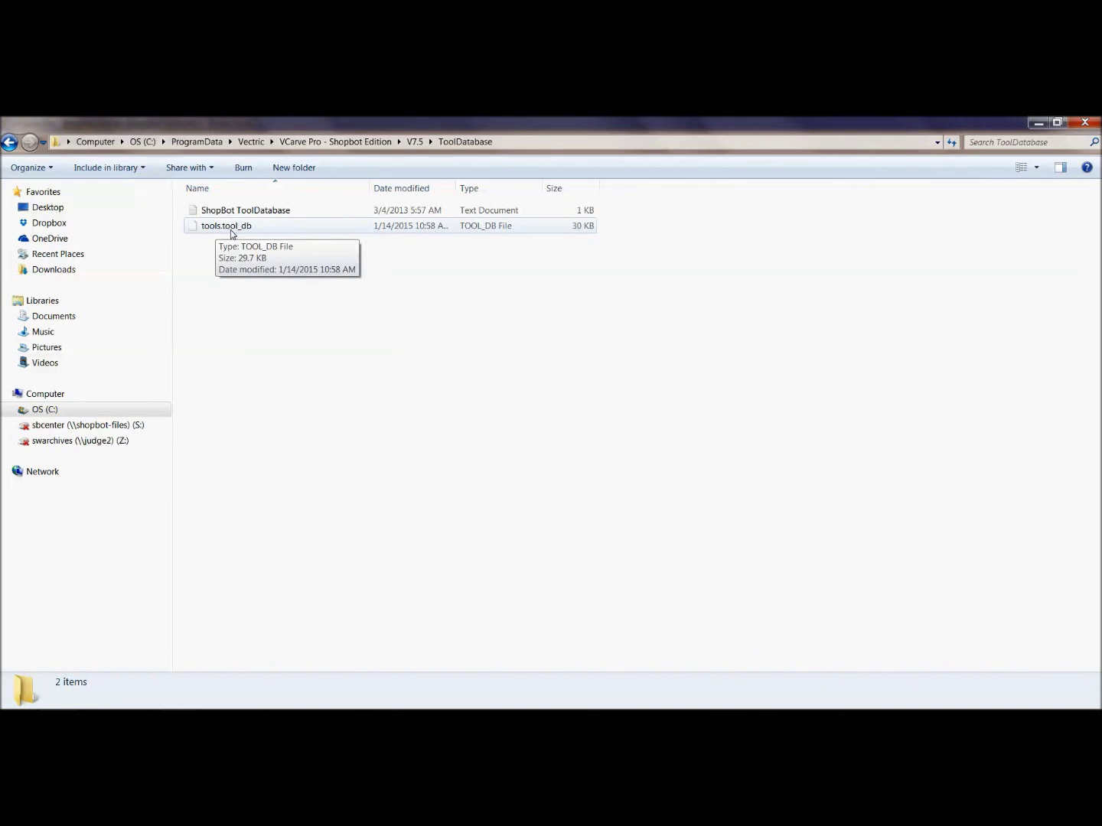
pyautogui.click(231, 227)
pyautogui.rightClick(233, 247)
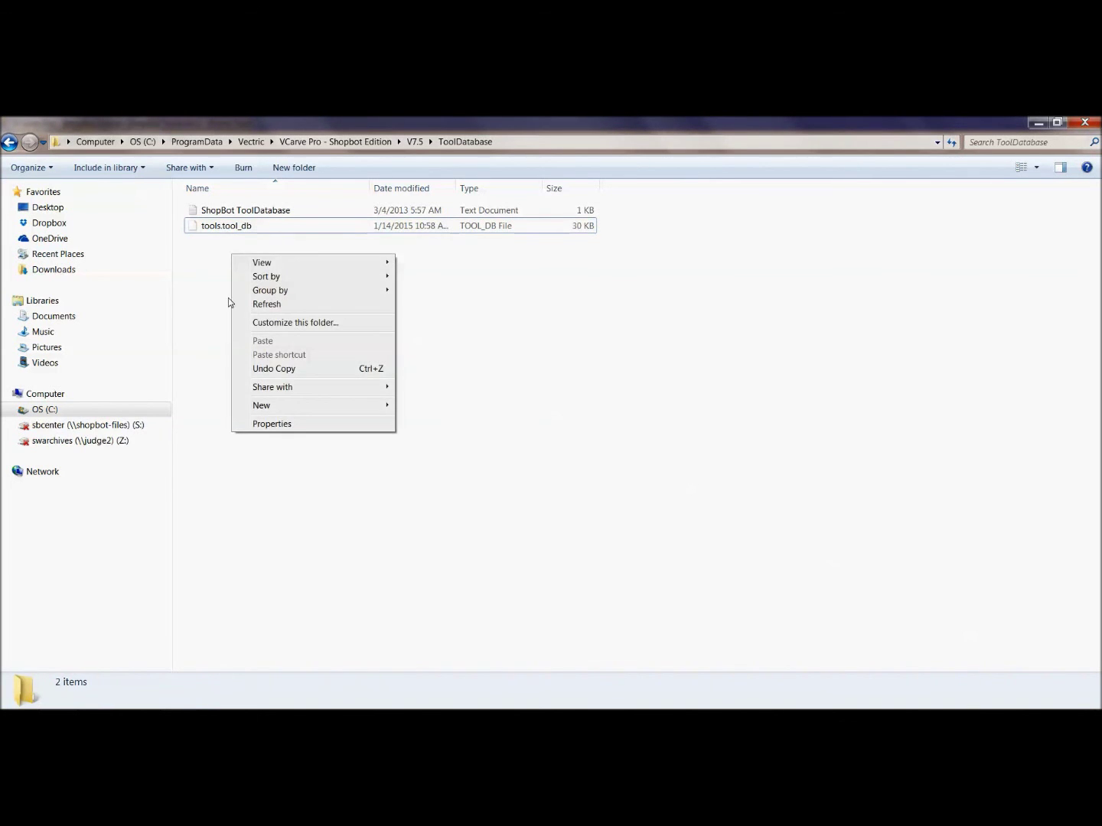
pyautogui.click(227, 276)
pyautogui.rightClick(231, 230)
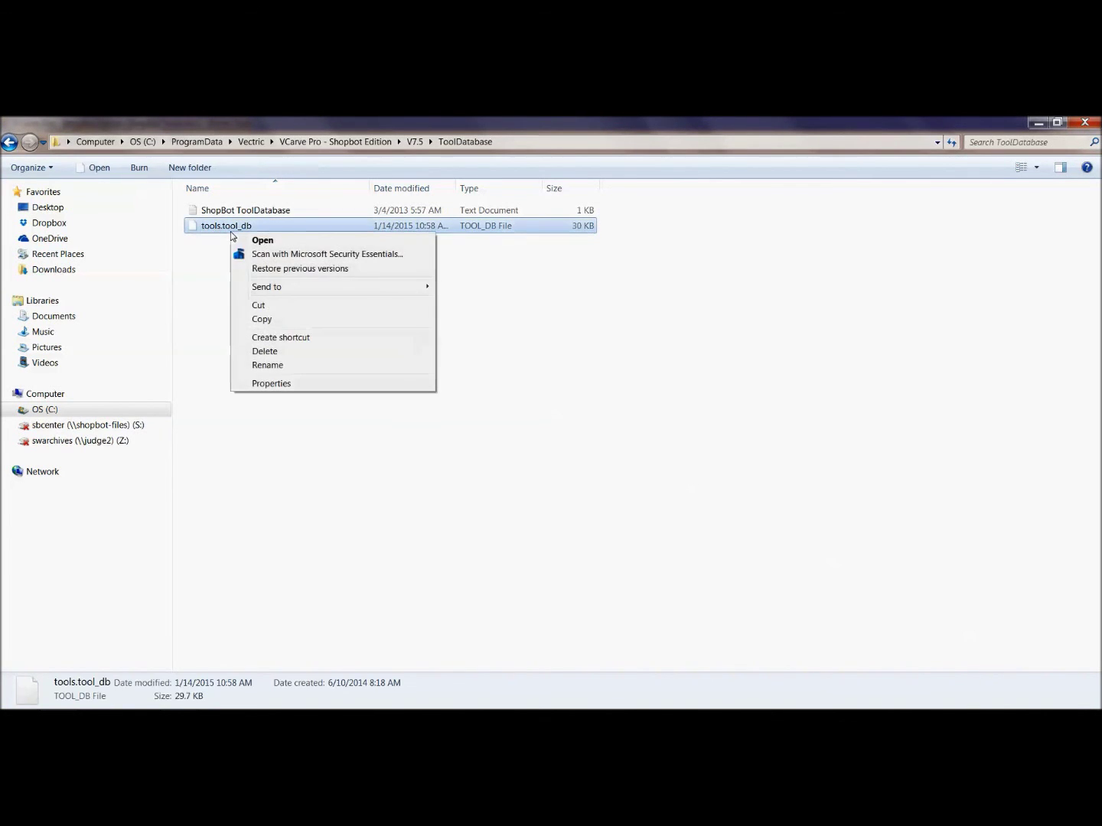
pyautogui.click(252, 320)
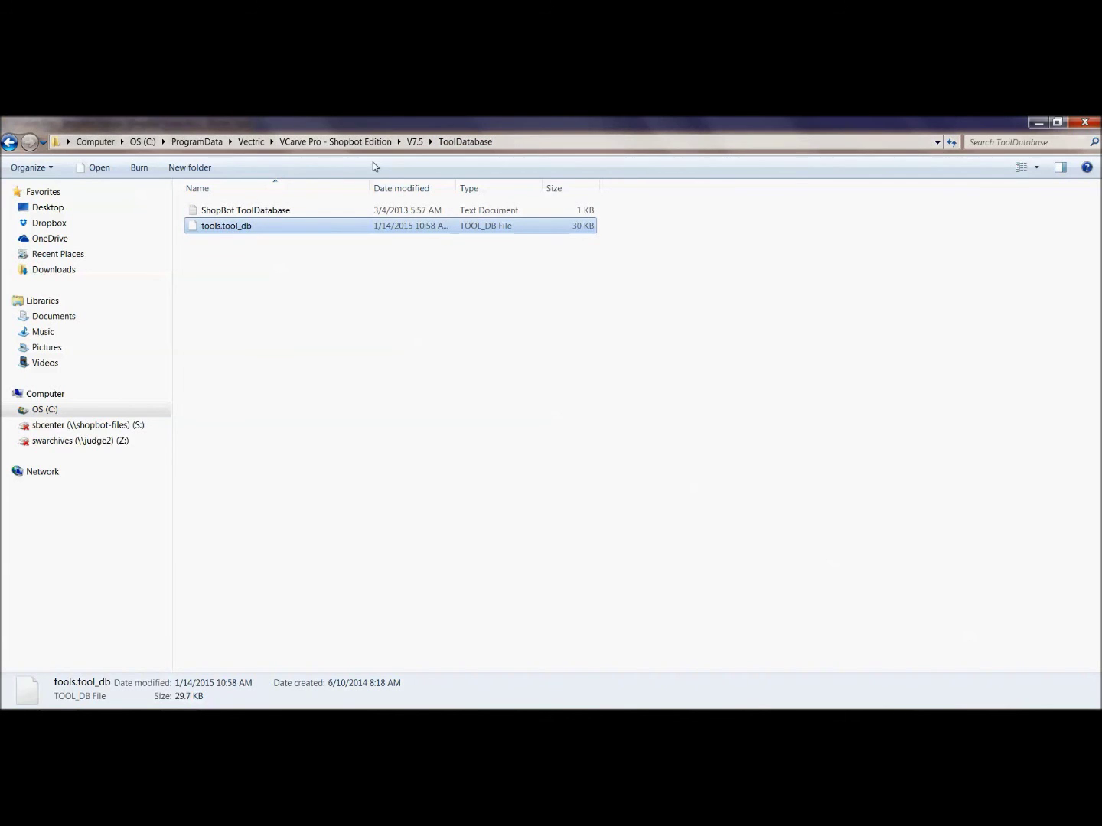
# Step: Paste tools.tool_db into the Vectric\Aspire\V4.5\ToolDatabase folder
pyautogui.click(251, 142)
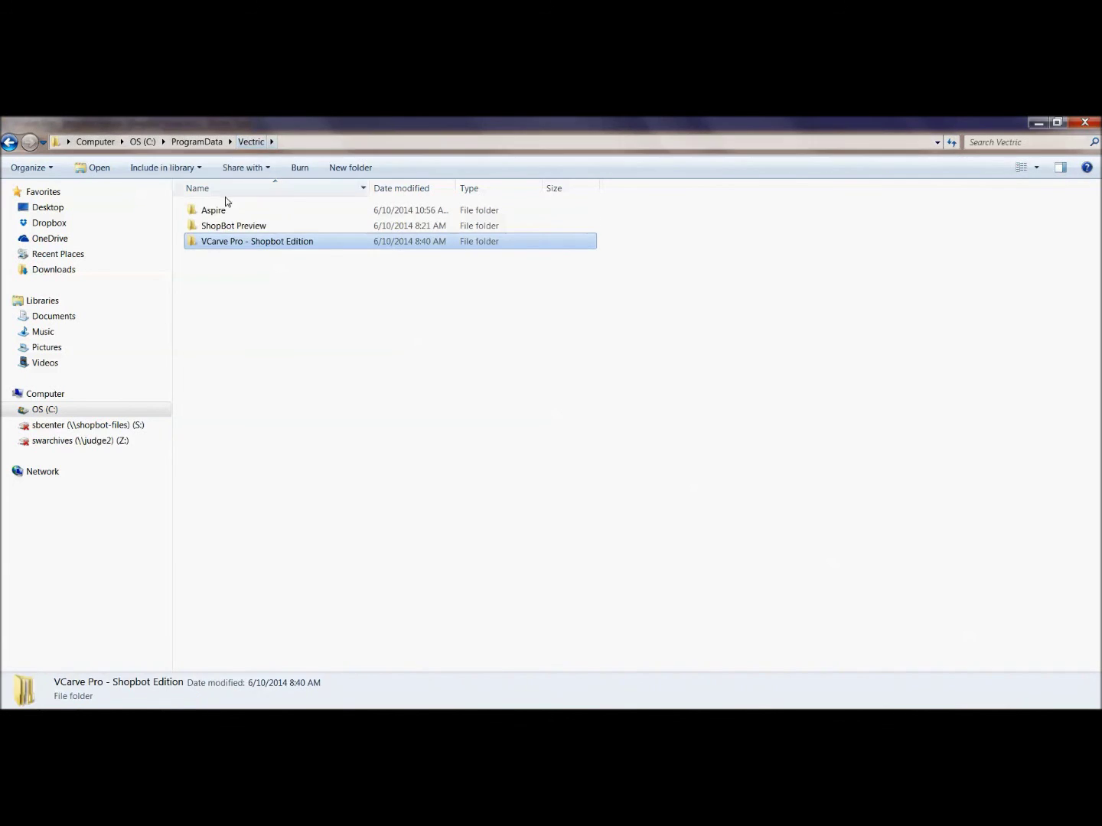
pyautogui.doubleClick(210, 214)
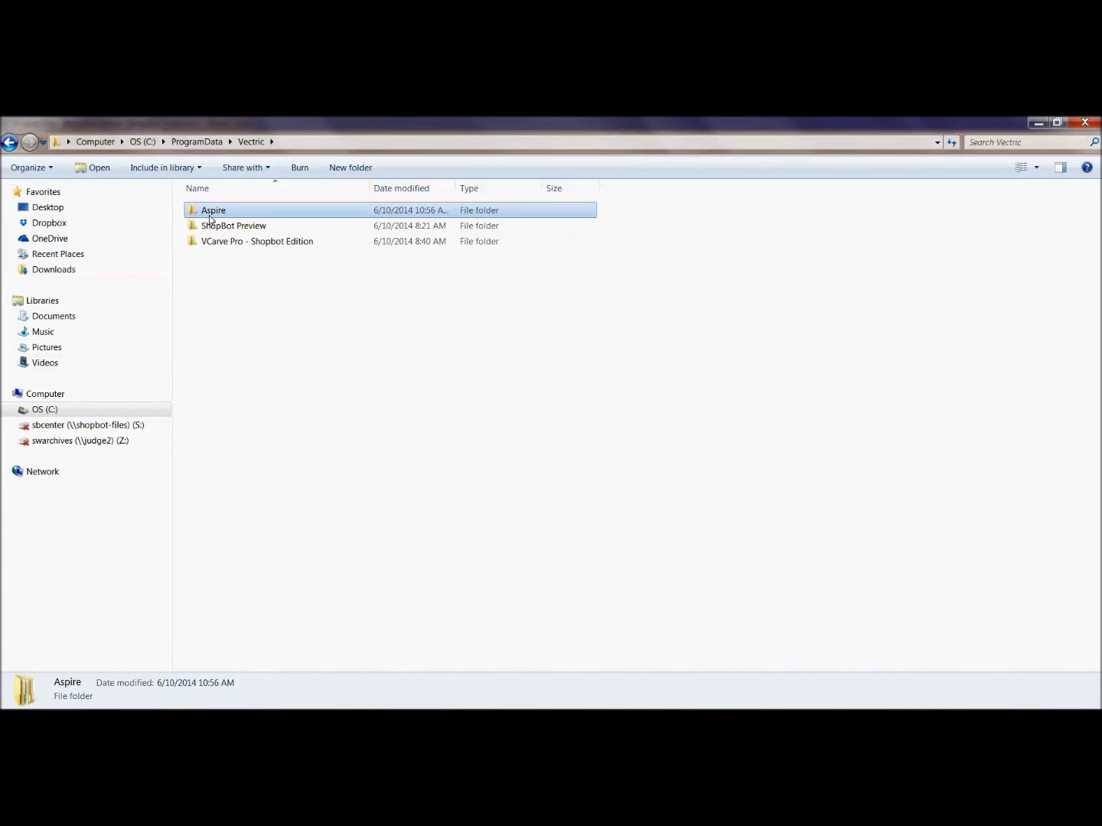
pyautogui.doubleClick(210, 218)
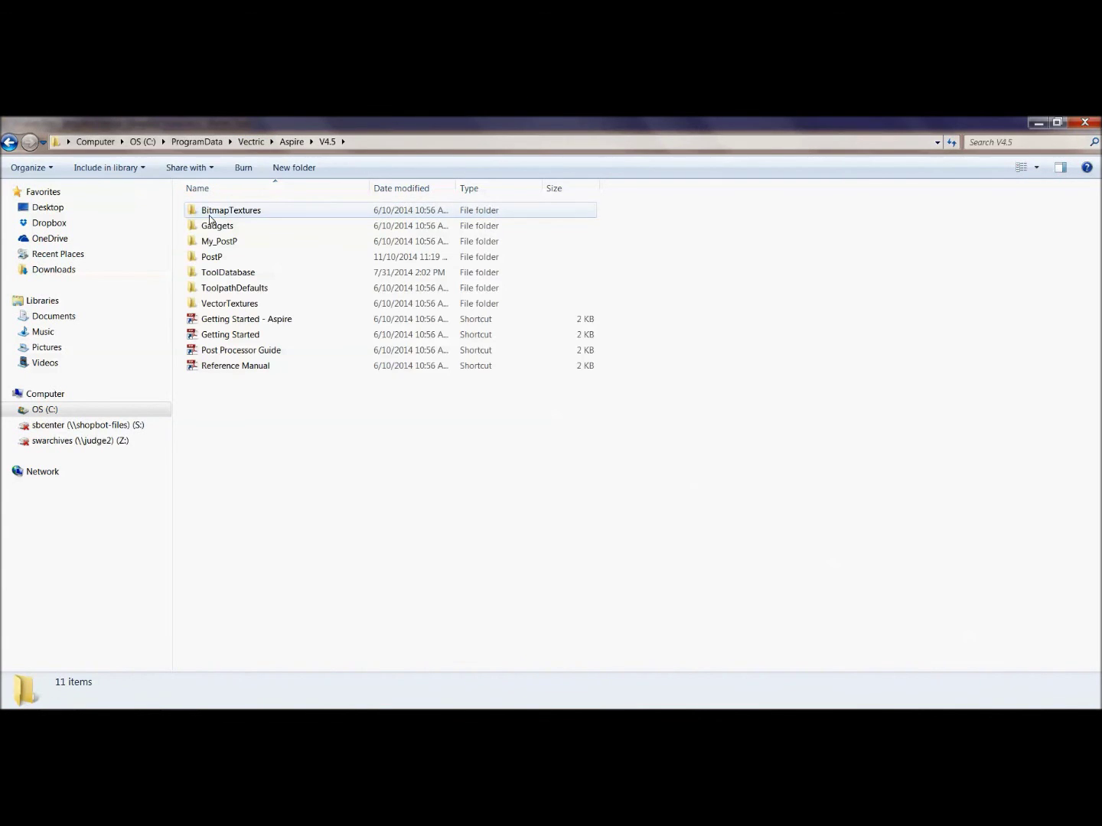
pyautogui.click(237, 273)
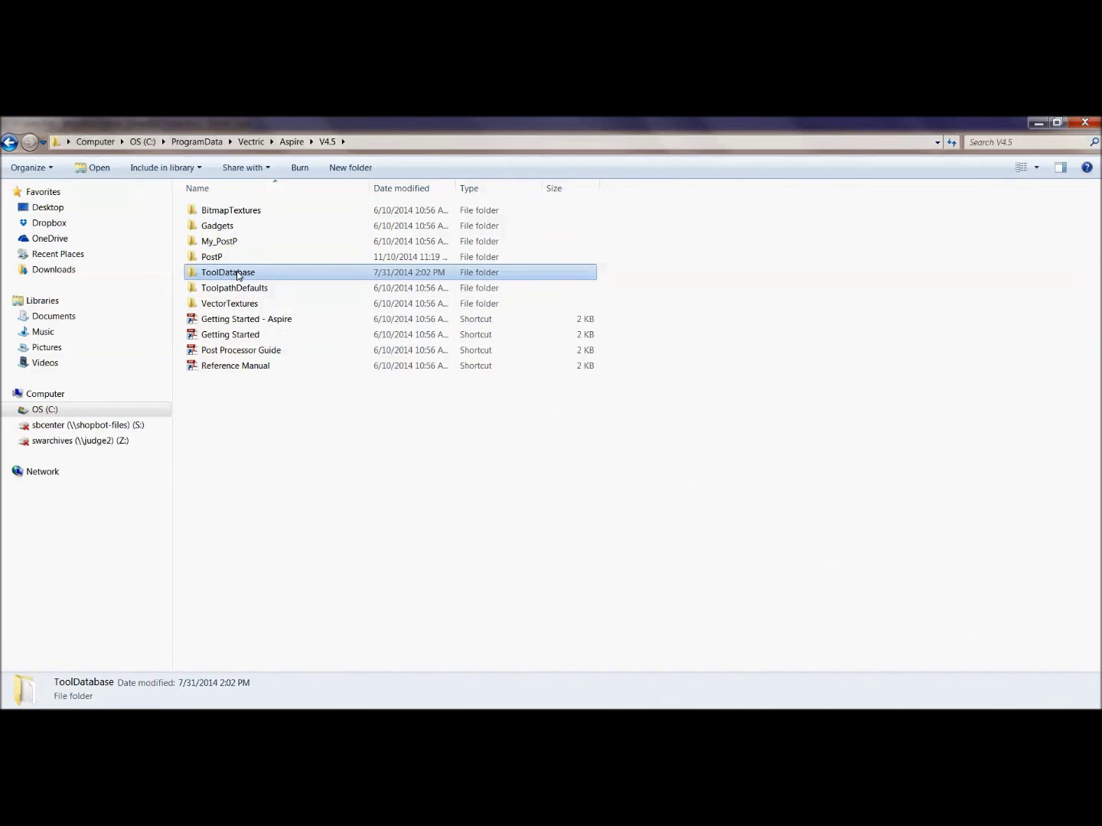
pyautogui.doubleClick(238, 273)
pyautogui.click(228, 211)
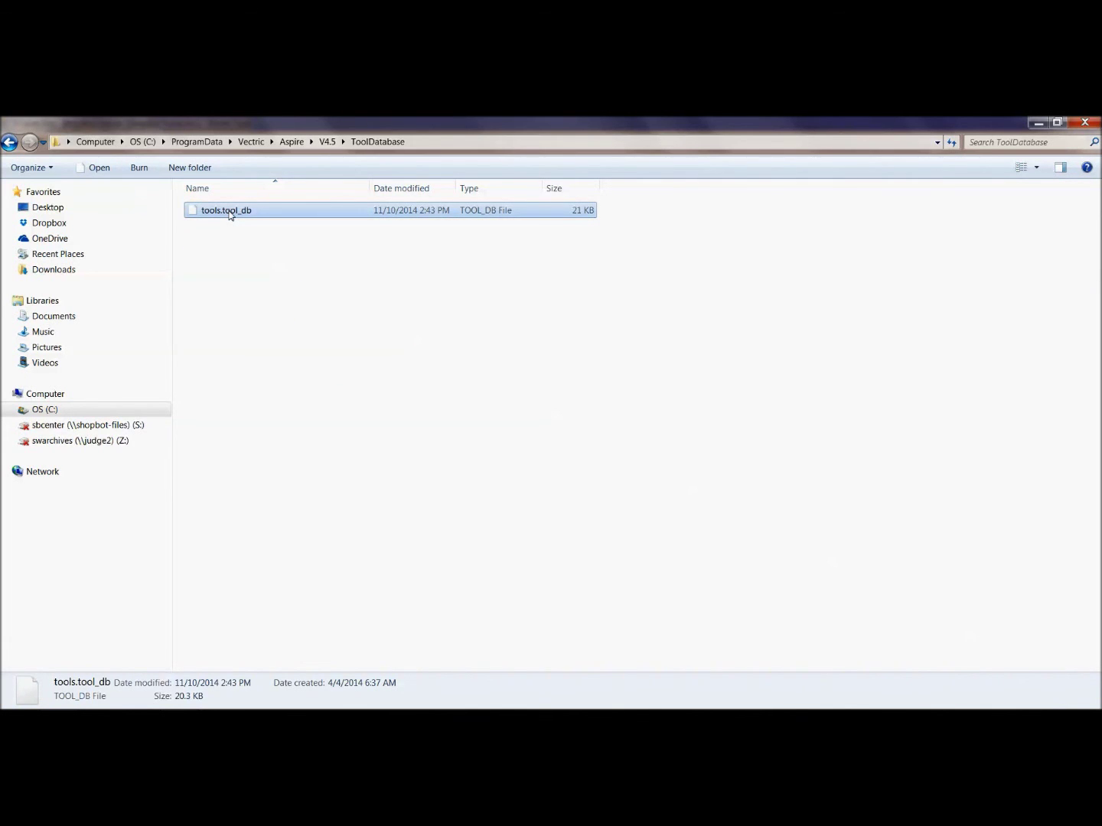
pyautogui.rightClick(235, 241)
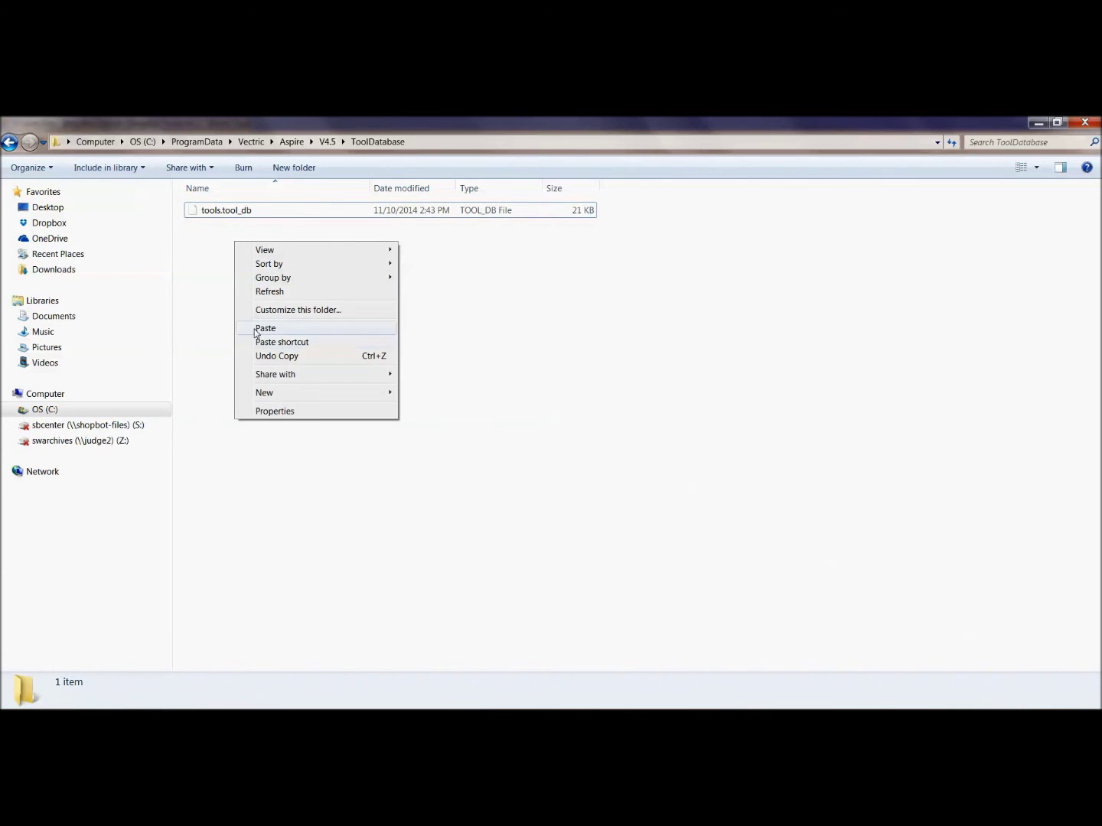
pyautogui.click(777, 269)
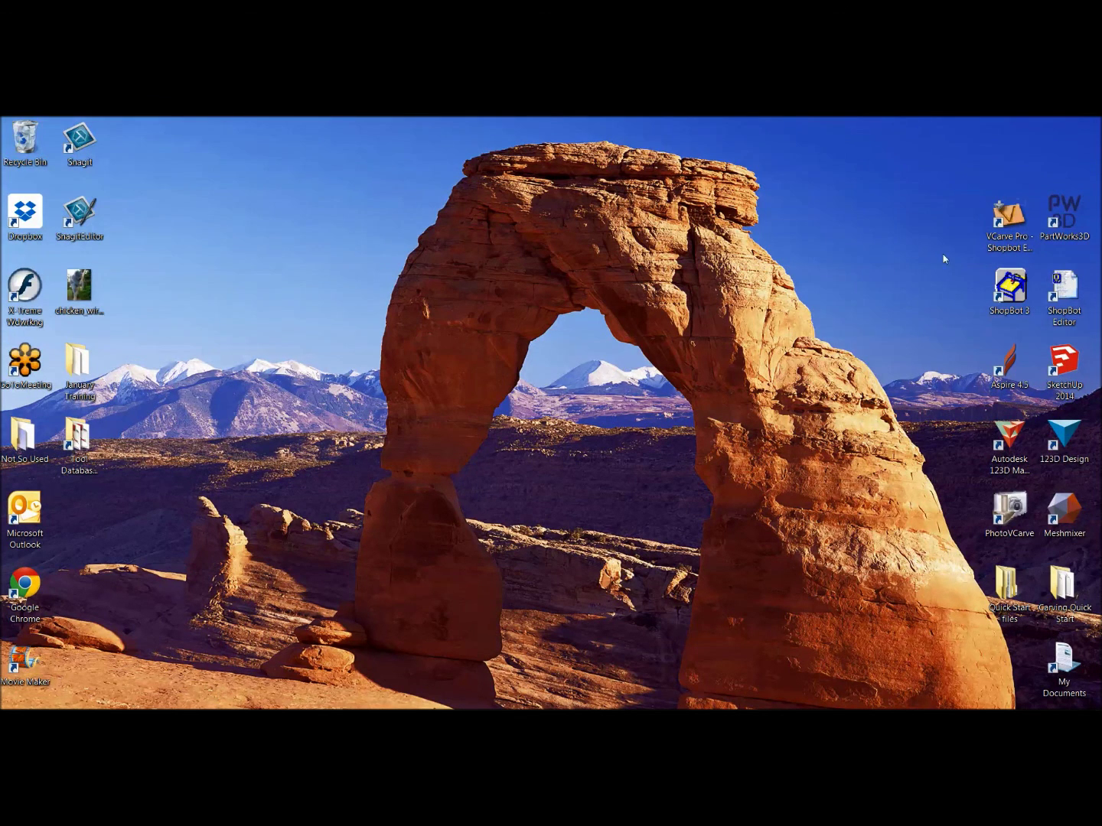
# Step: Launch Aspire and create a new blank job with the default job setup
pyautogui.doubleClick(1009, 364)
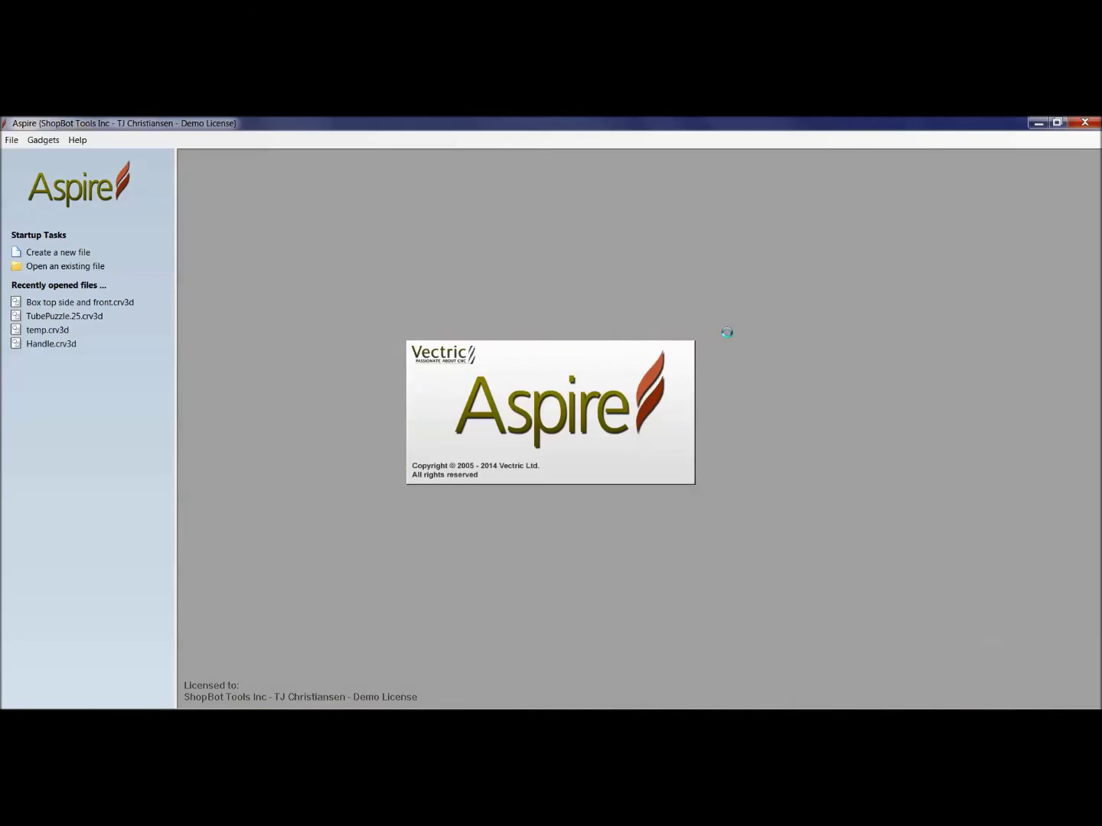
pyautogui.click(38, 142)
pyautogui.click(37, 142)
pyautogui.click(48, 255)
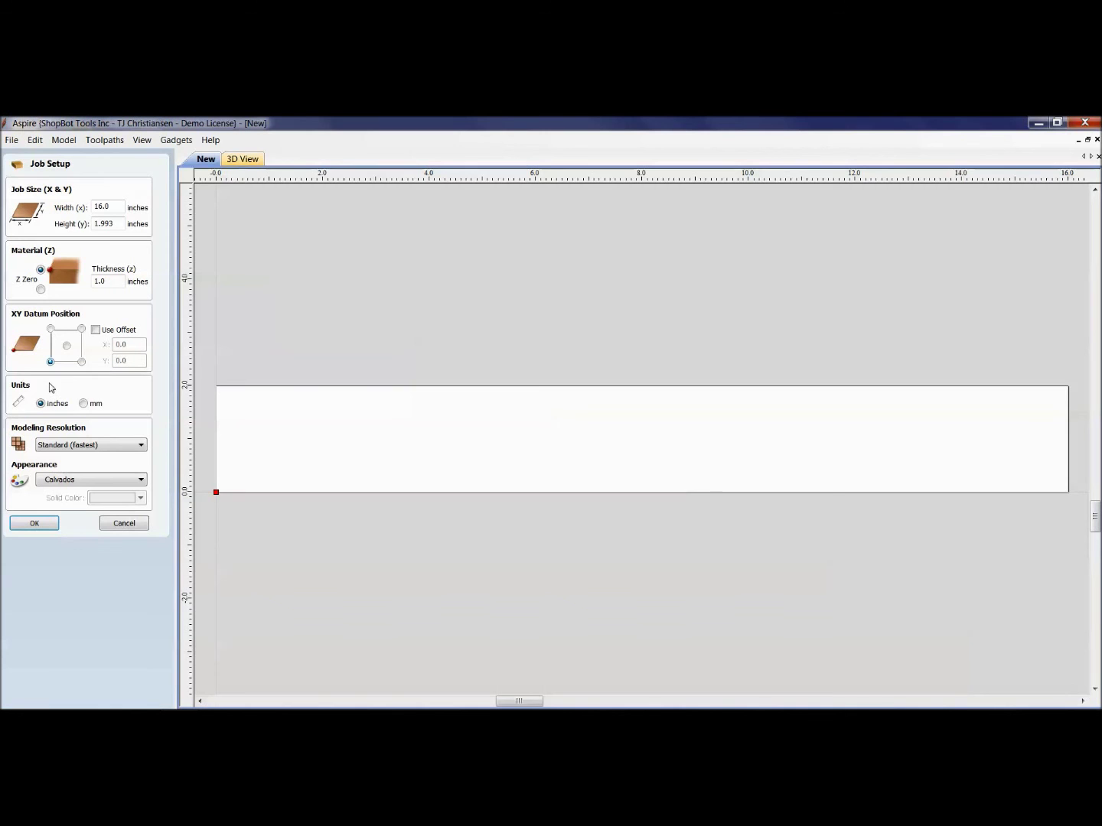
pyautogui.click(35, 524)
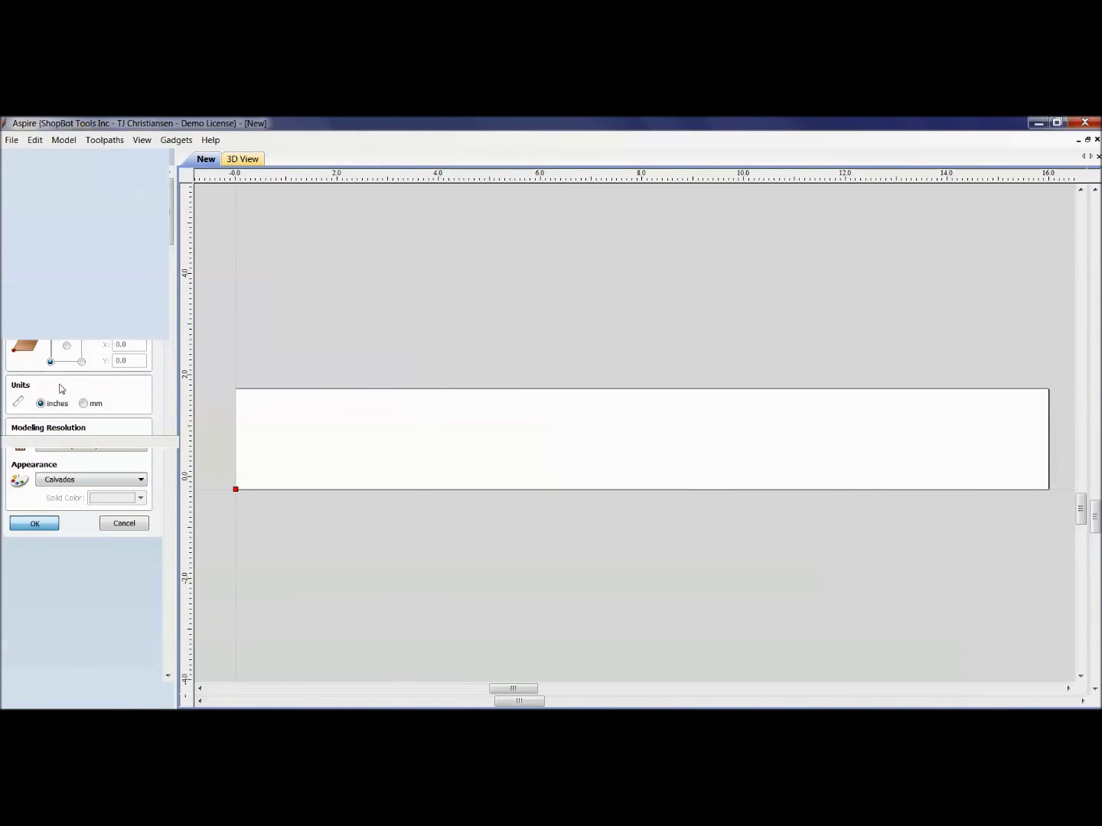
# Step: Check the Tool Database, collapsing SB Starter Set, SB Desktop Starter Set and TJ Made, then cancel
pyautogui.click(105, 141)
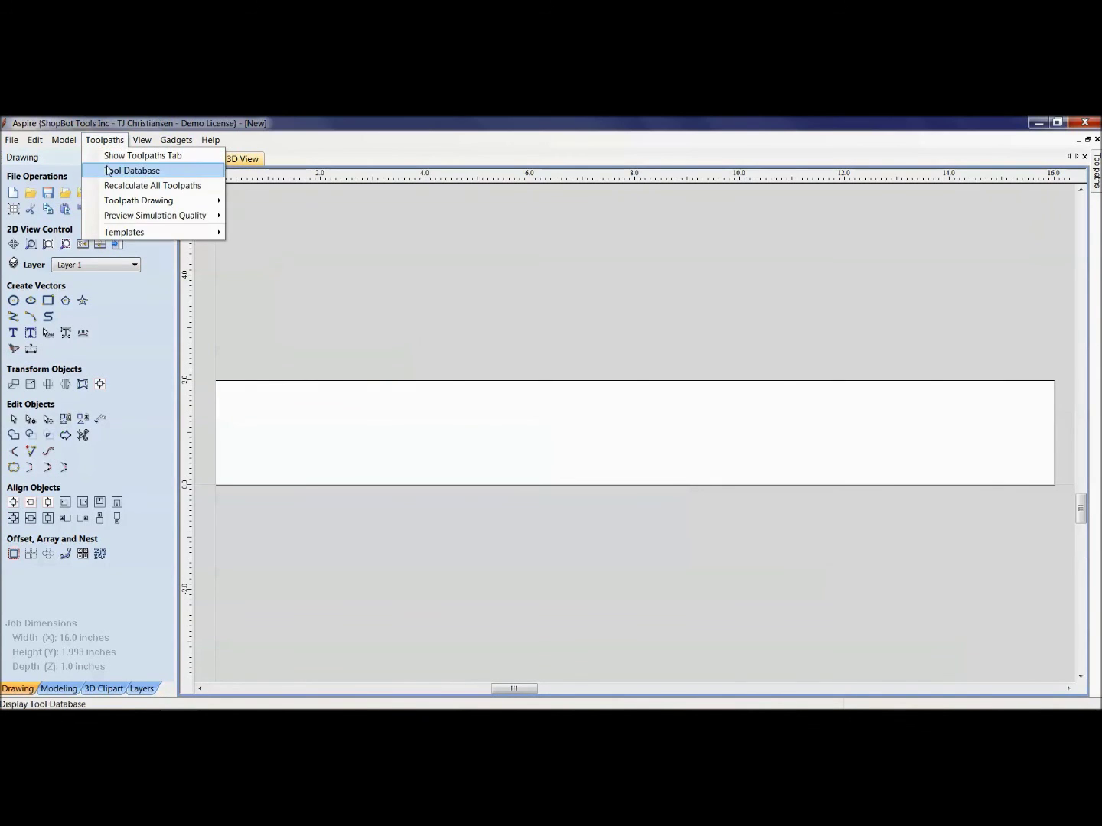
pyautogui.click(108, 170)
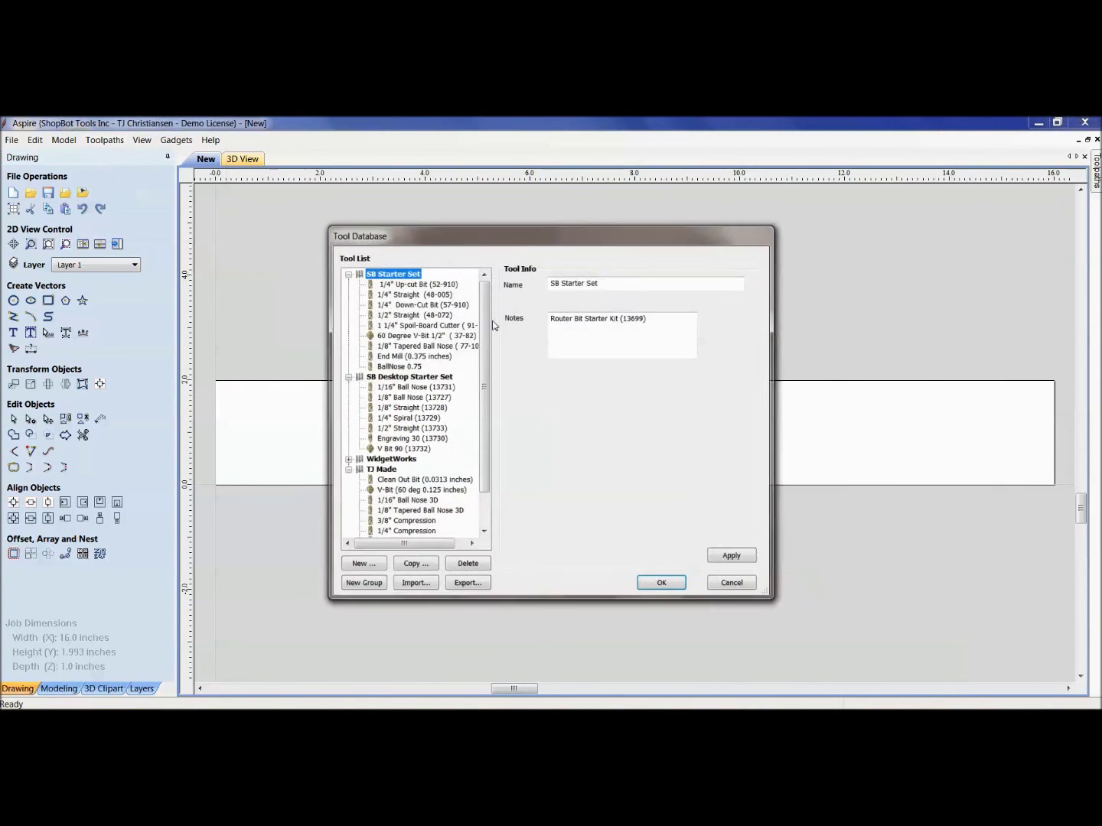
pyautogui.click(347, 273)
pyautogui.click(347, 283)
pyautogui.click(347, 304)
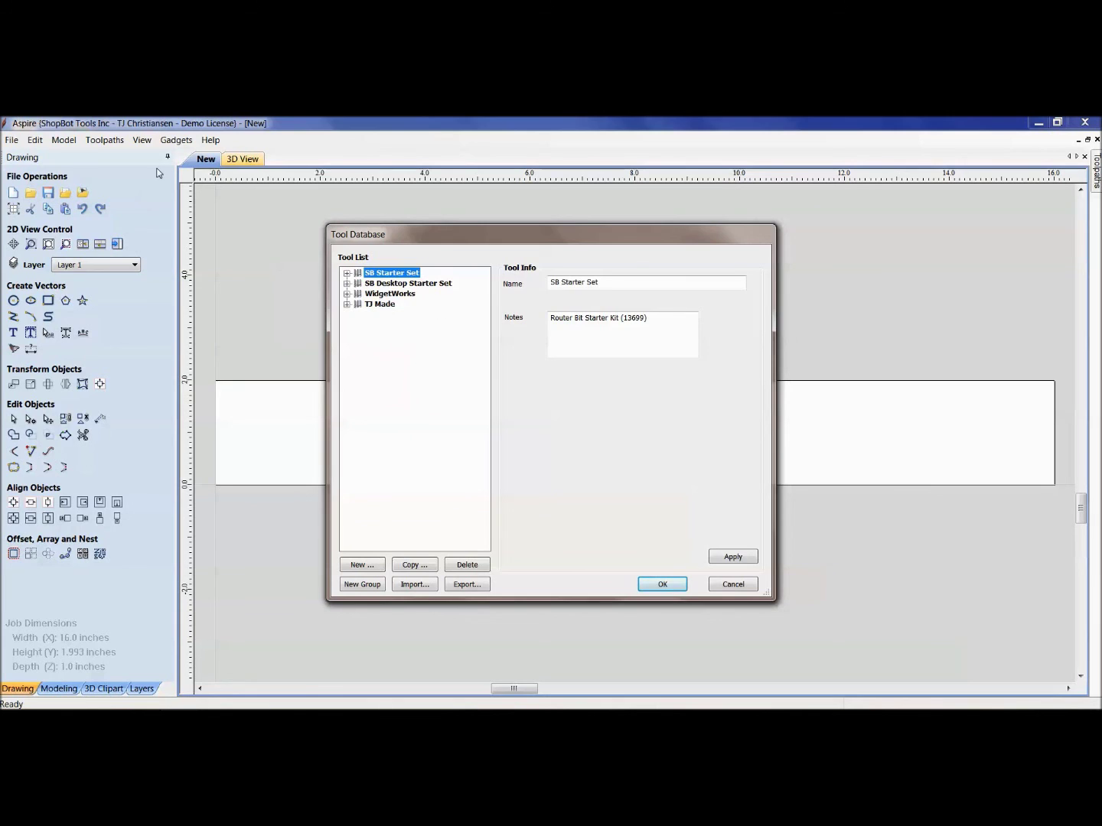
pyautogui.click(733, 584)
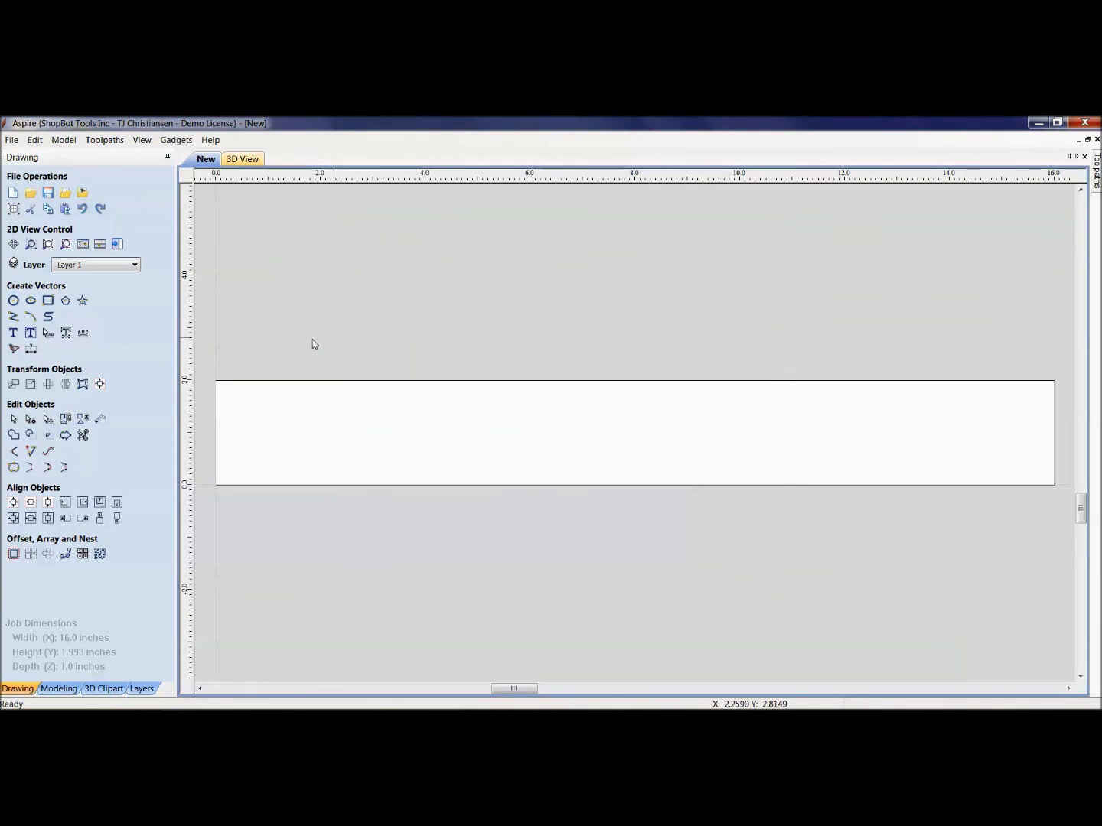
# Step: Open Aspire's V4.5 application data folder, close Explorer, and bring up the File > Import options
pyautogui.click(11, 142)
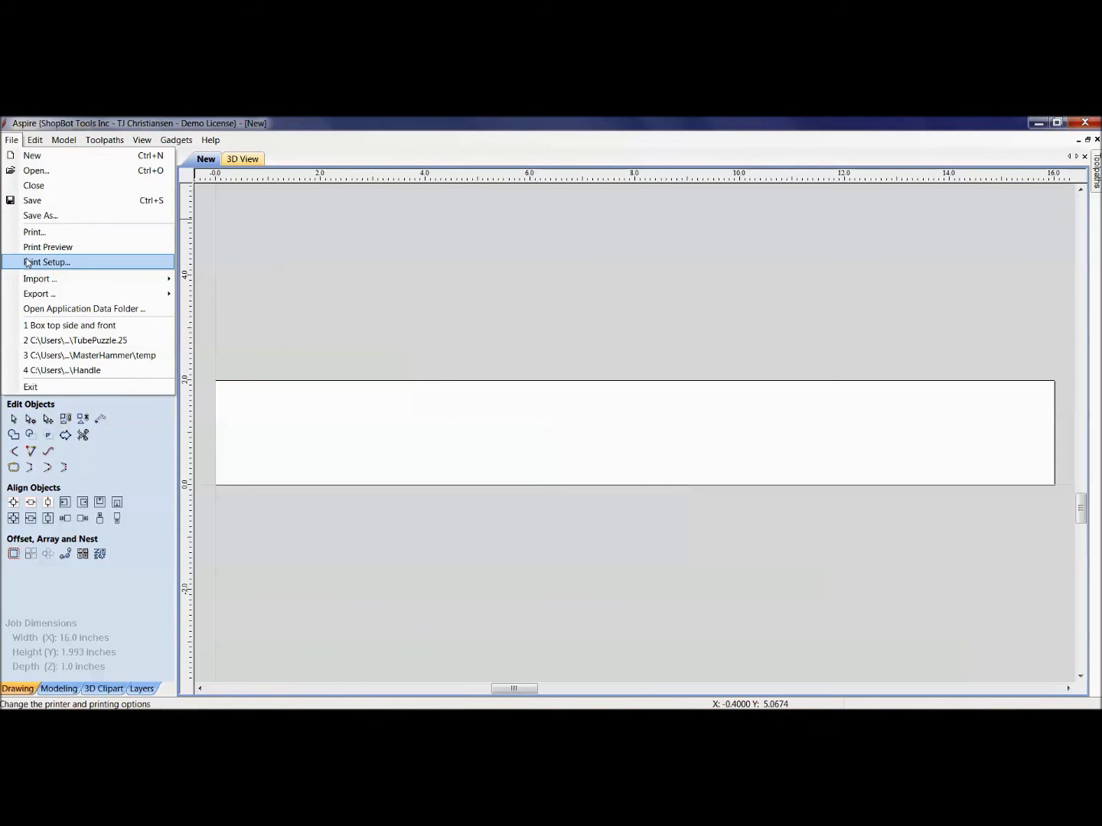
pyautogui.click(33, 312)
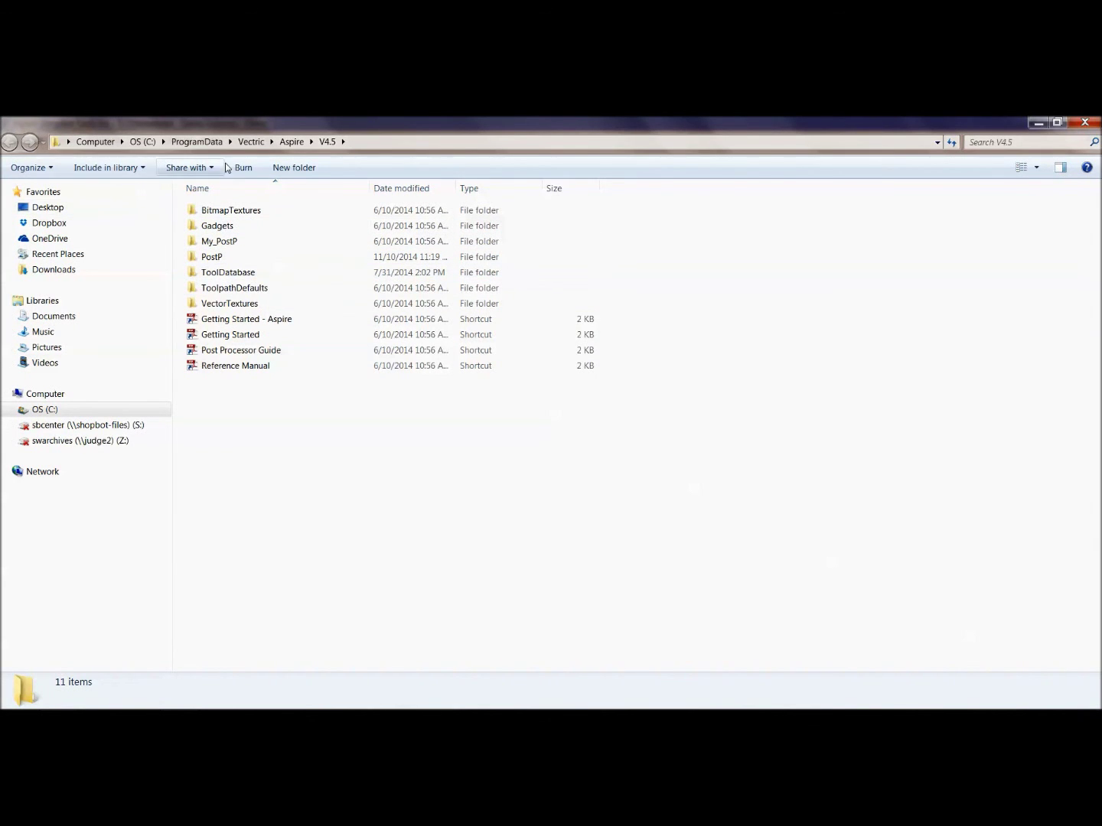
pyautogui.click(1085, 122)
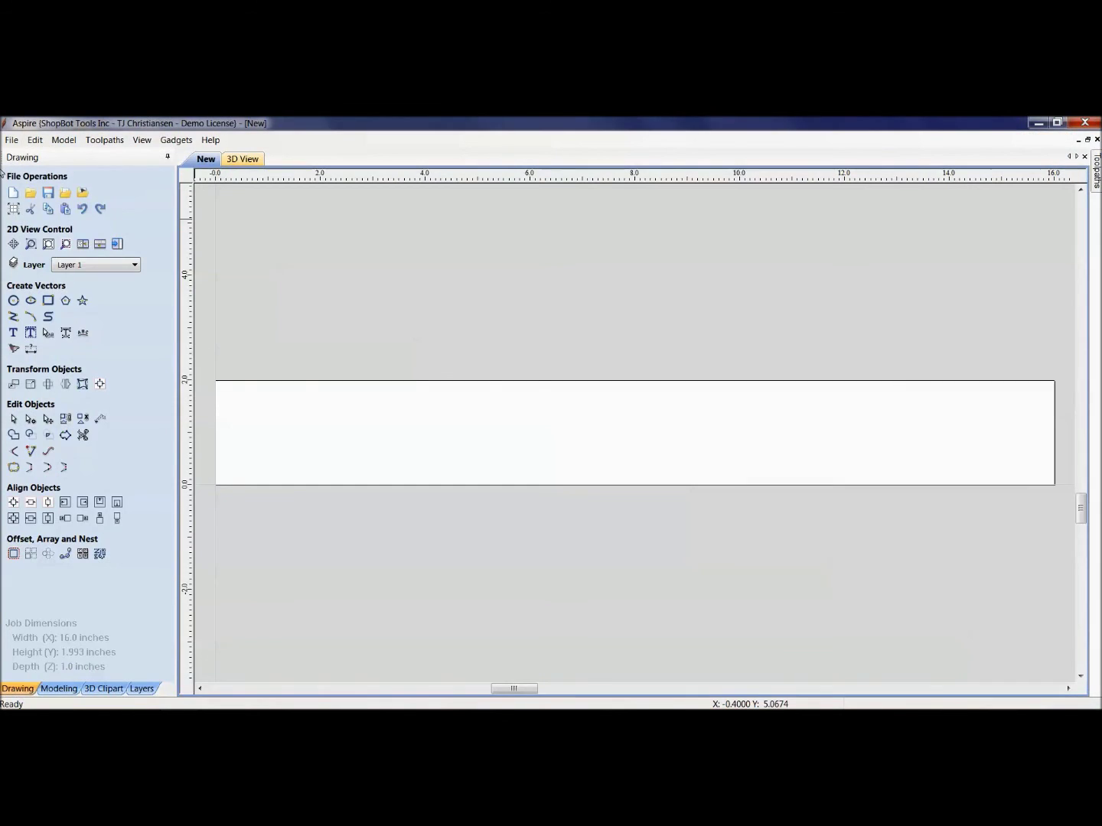
pyautogui.click(11, 141)
pyautogui.moveTo(26, 286)
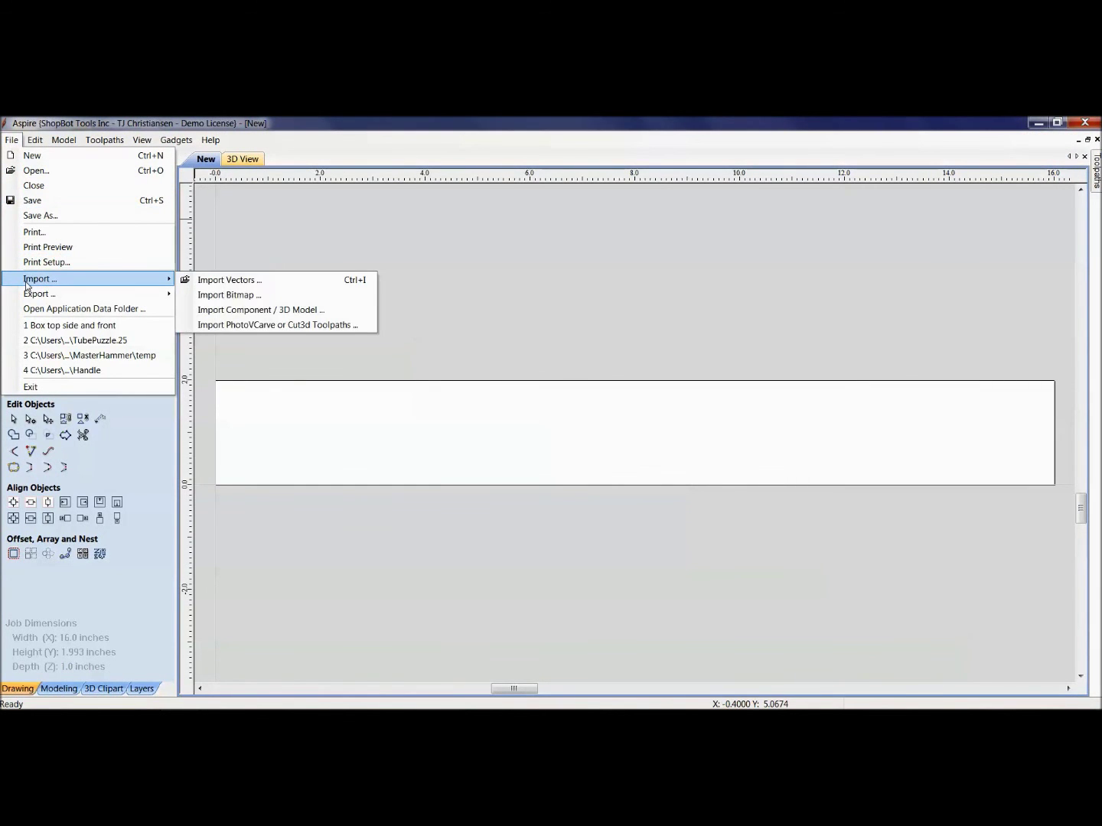